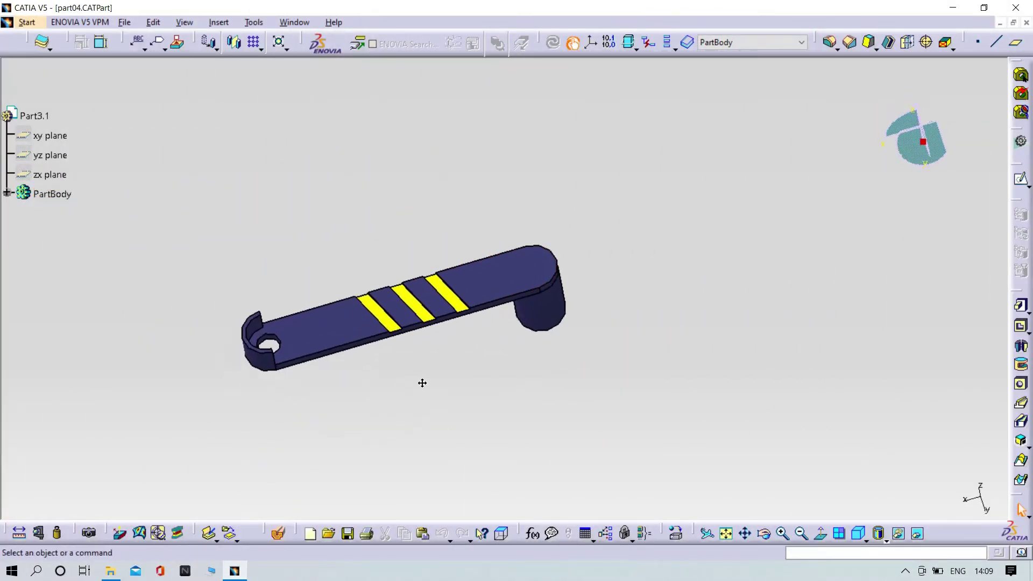
Step: Minimize part04, create new Part Design part Part5, and select its xy plane
click(1000, 23)
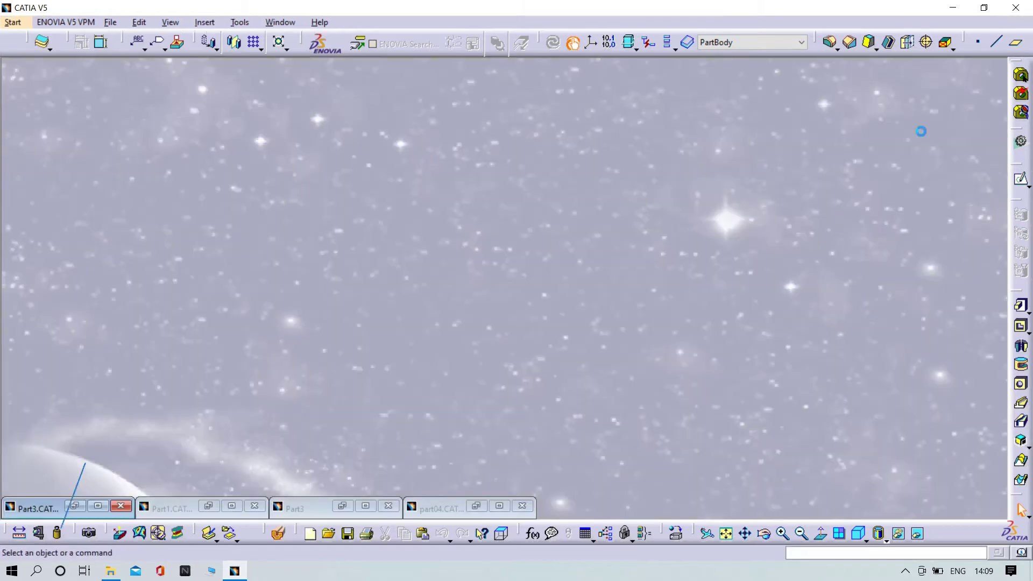
click(13, 22)
mouse_move(81, 49)
click(258, 55)
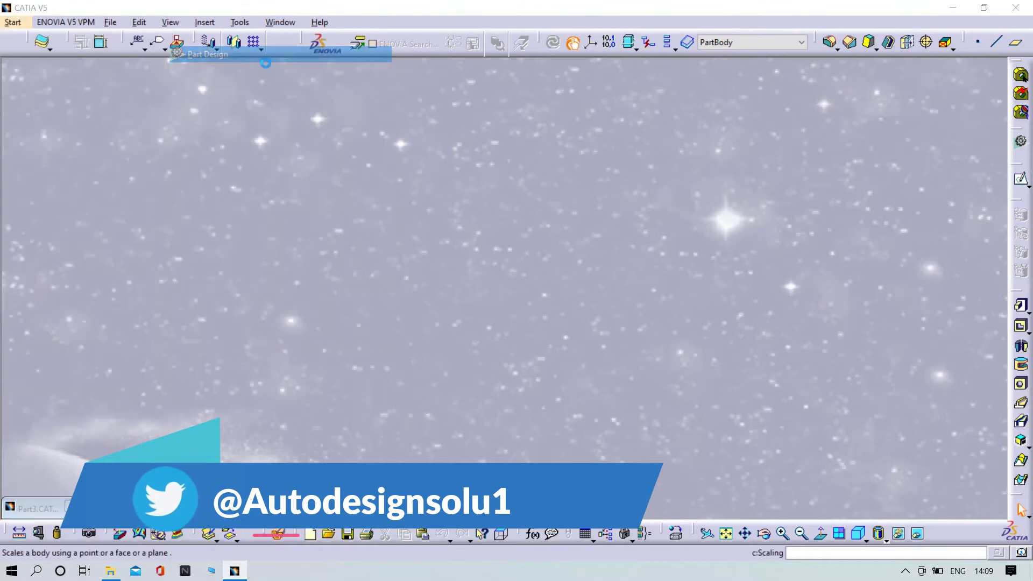
click(880, 501)
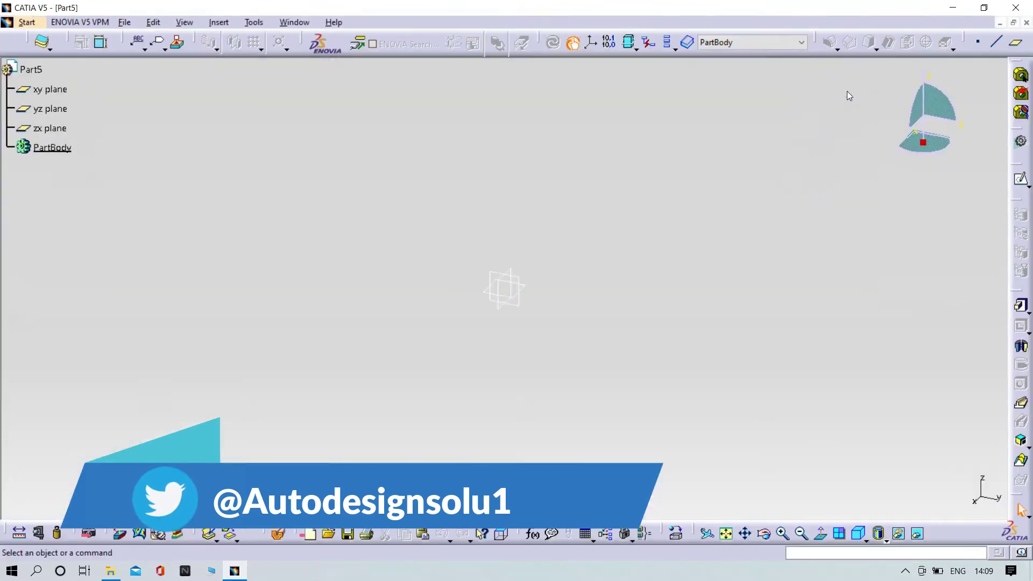
click(525, 287)
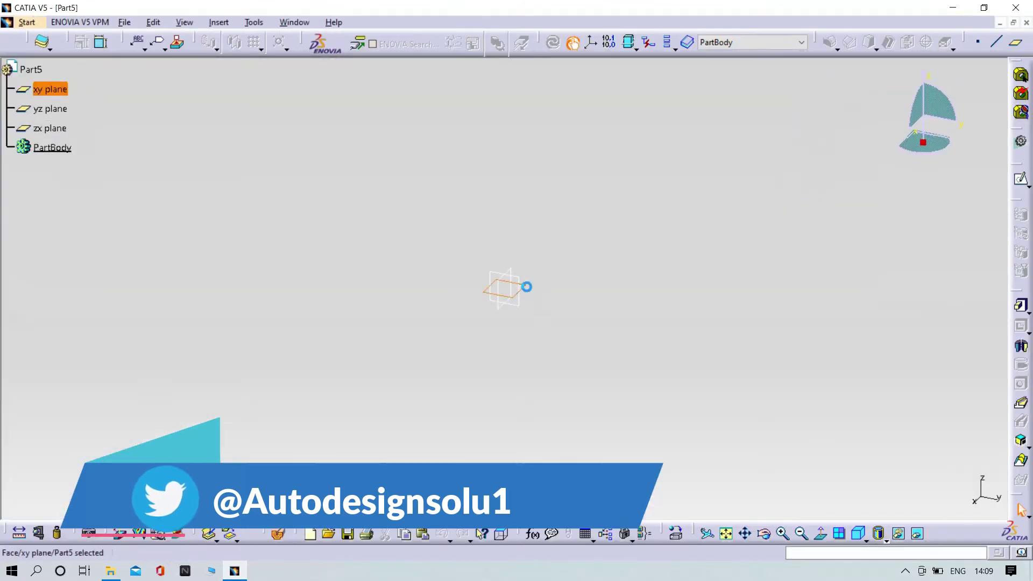
Step: On the xy plane, draw a circle at the origin and constrain its diameter to 10 mm
click(1021, 179)
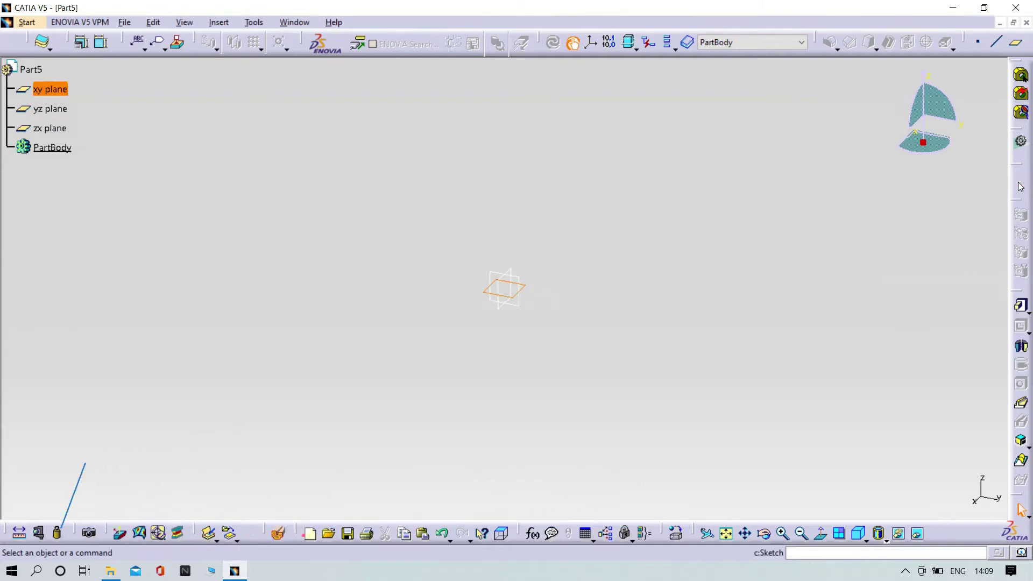
click(1022, 316)
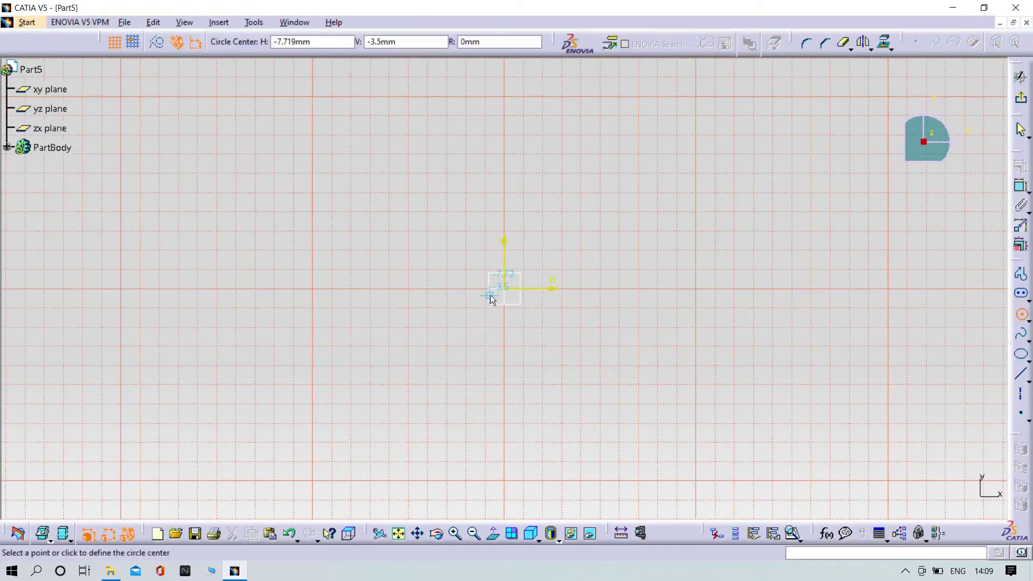
click(506, 289)
click(547, 312)
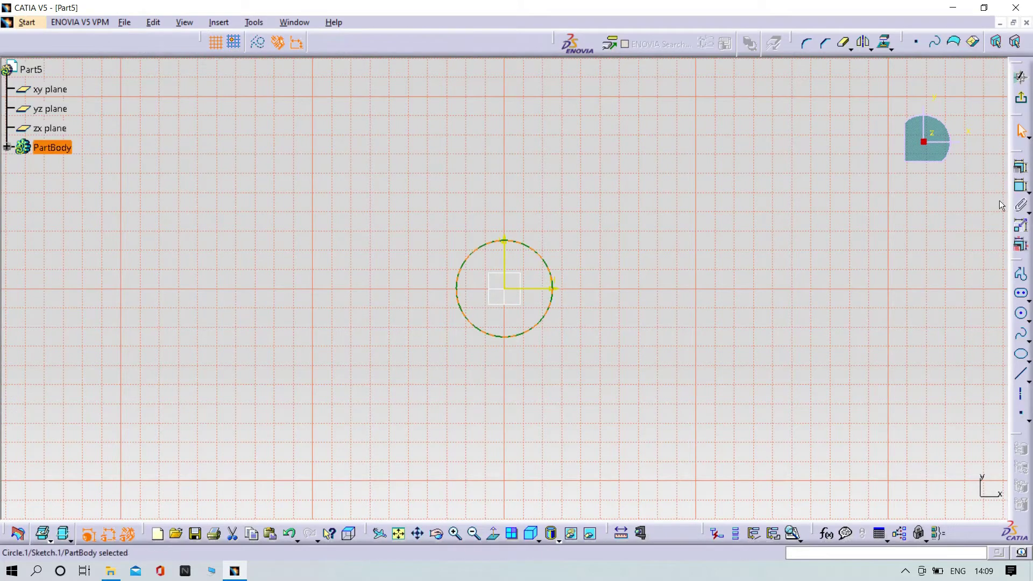
click(1020, 187)
double_click(591, 223)
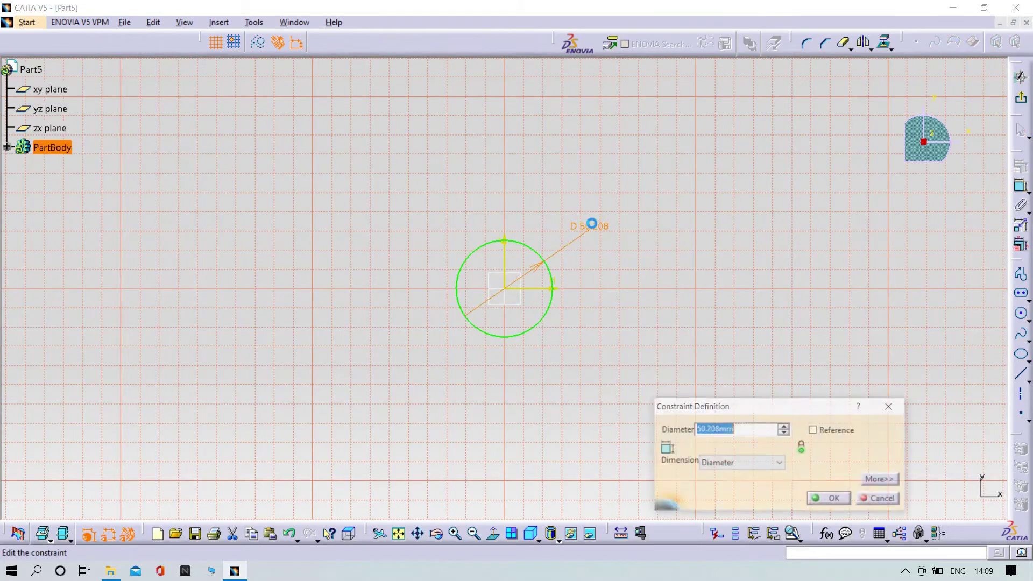
text(10)
key(Return)
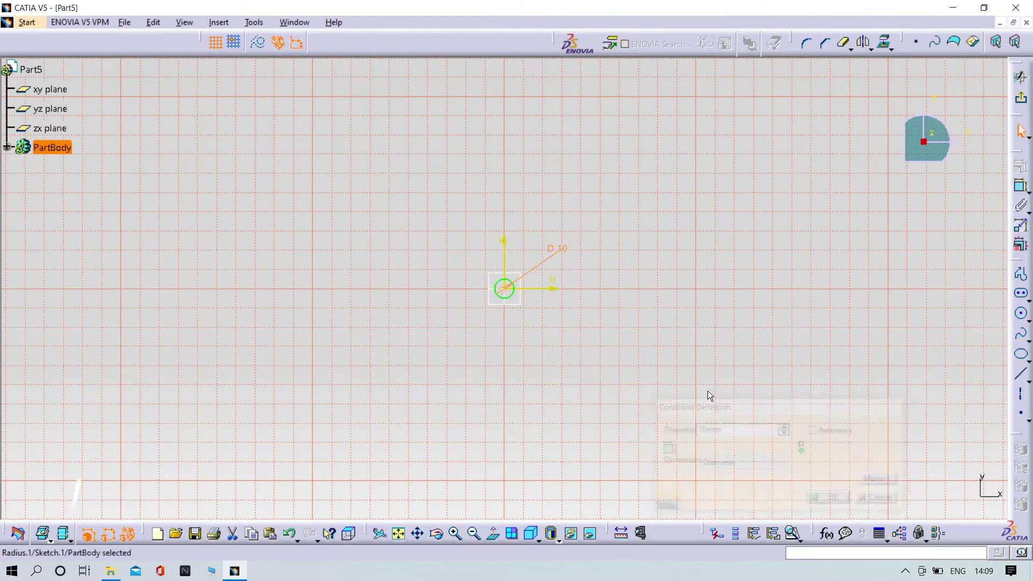
Step: Exit the sketch and pad the 10 mm circle 15 mm tall into a solid cylinder
click(1021, 78)
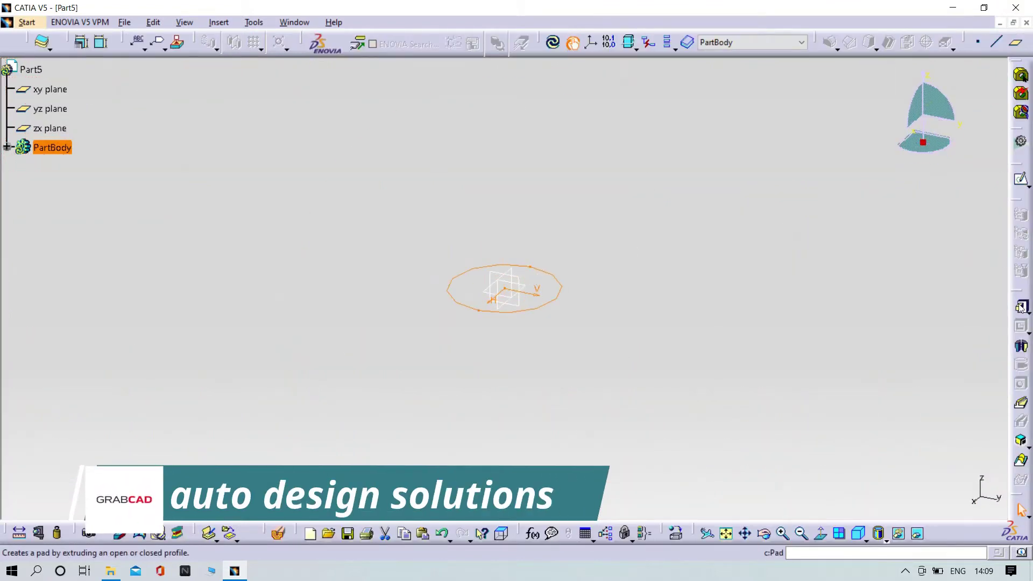
click(1022, 307)
middle_drag(593, 192, 593, 299)
click(928, 337)
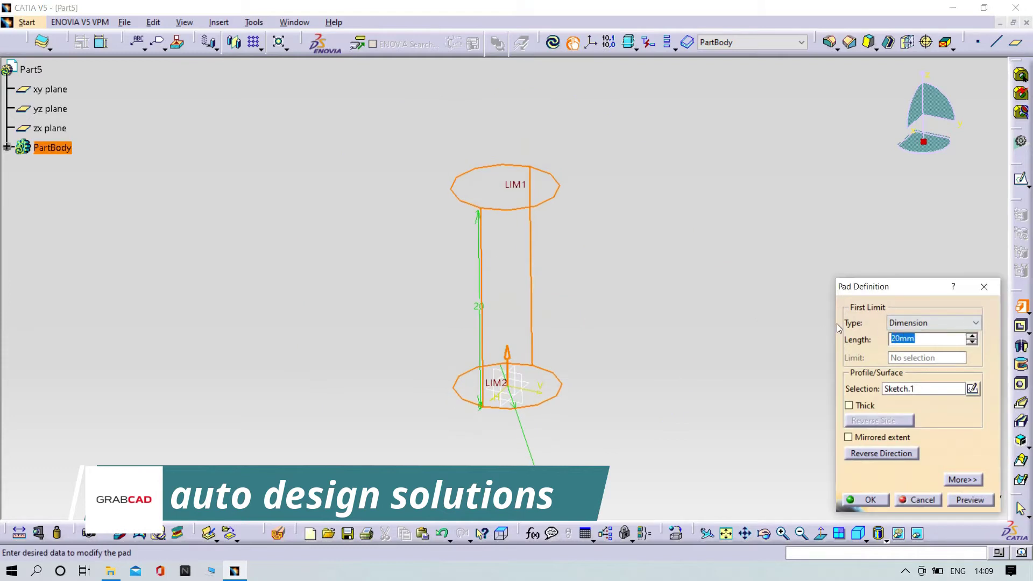
text(1)
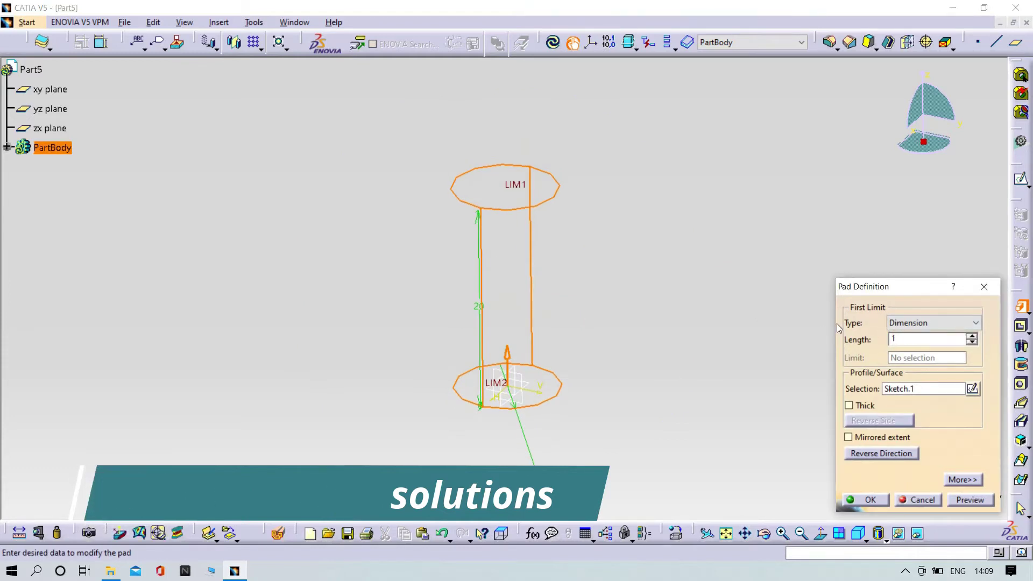
text(5)
click(961, 500)
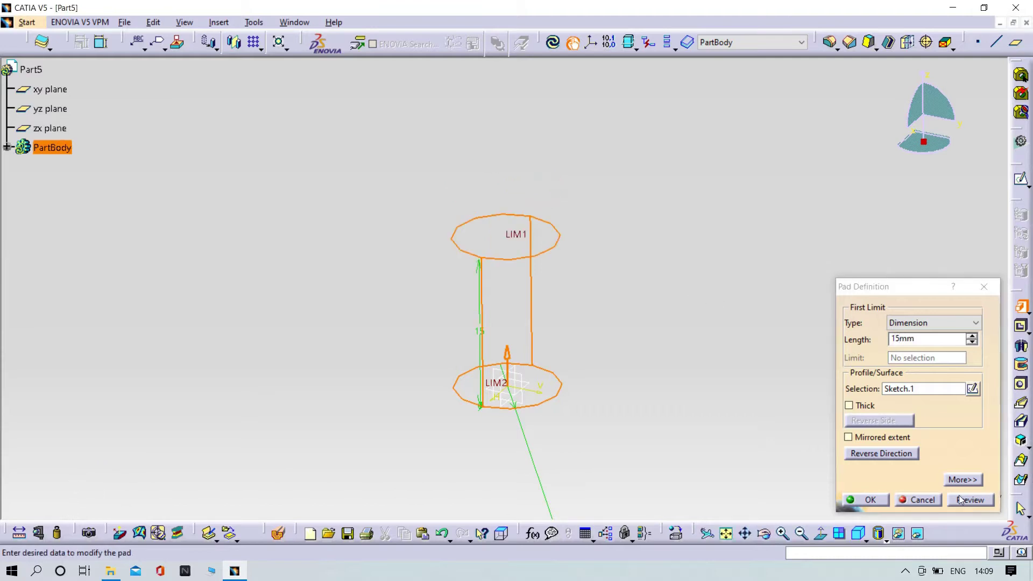
click(870, 500)
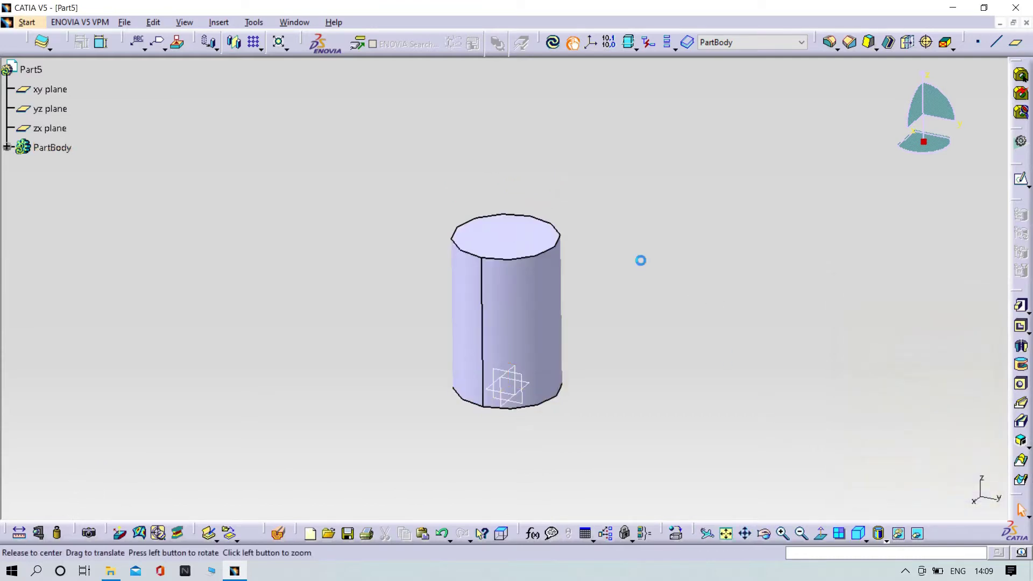
middle_drag(641, 258, 667, 371)
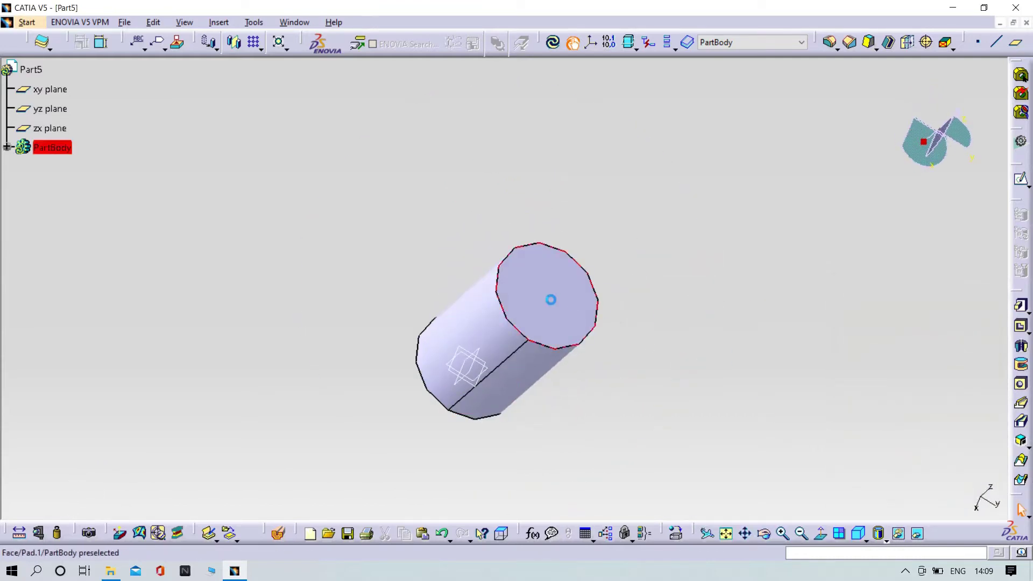
Step: Start a sketch on the cylinder's top face and project its circular edge
click(551, 297)
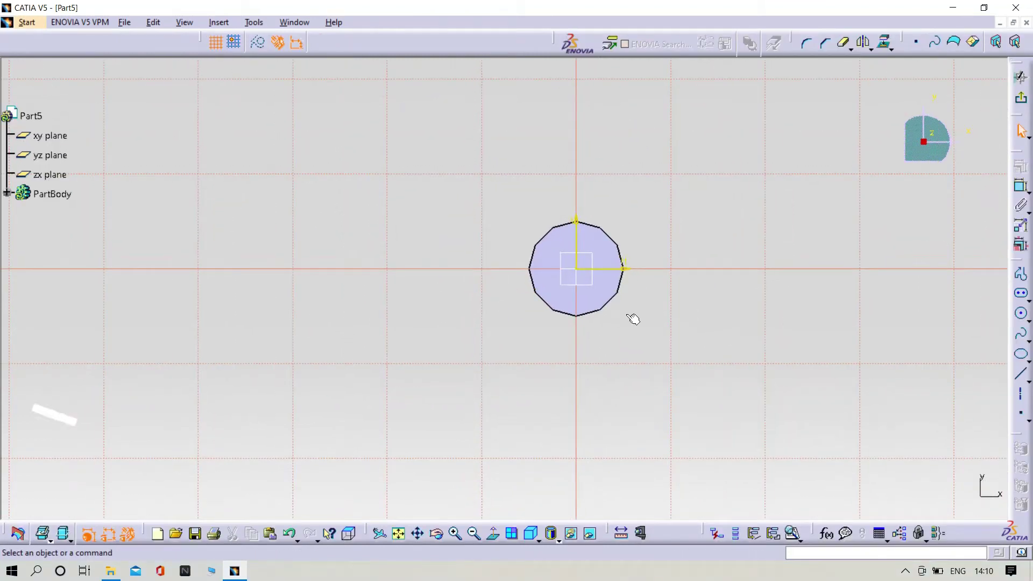
click(613, 300)
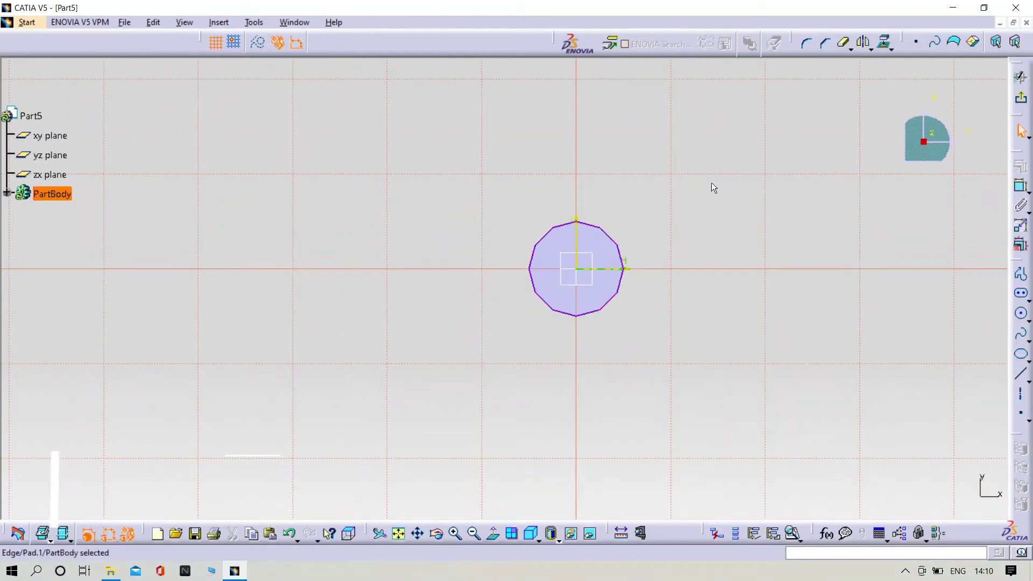
click(884, 44)
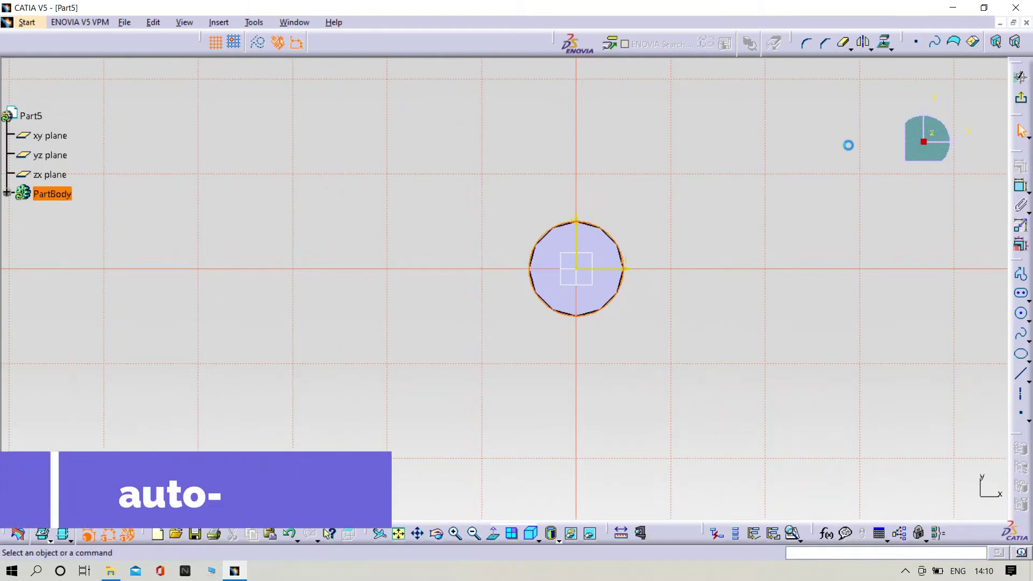
Step: Draw a horizontal line left from the circle's centre and begin editing its length dimension
click(1021, 277)
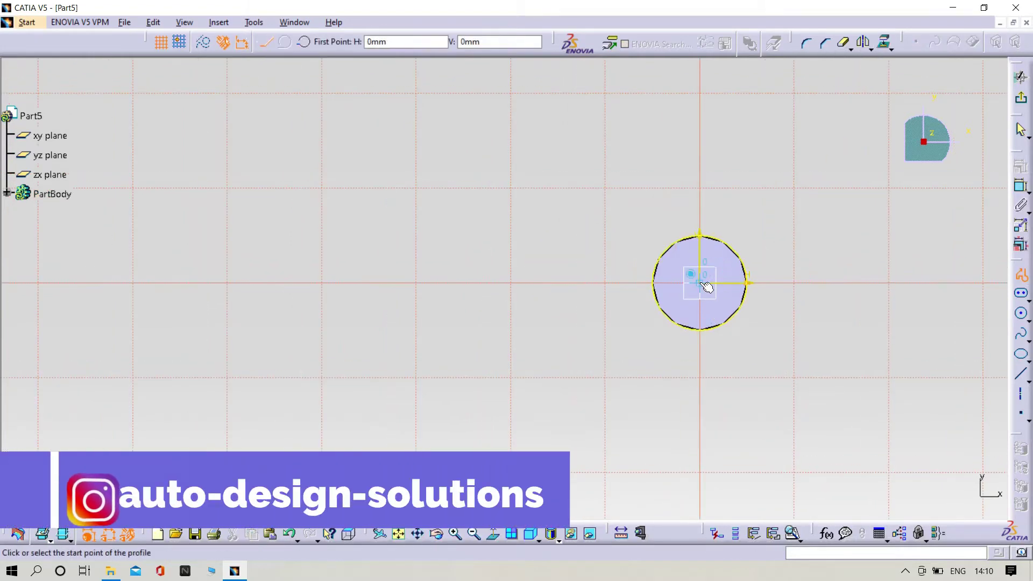
click(706, 287)
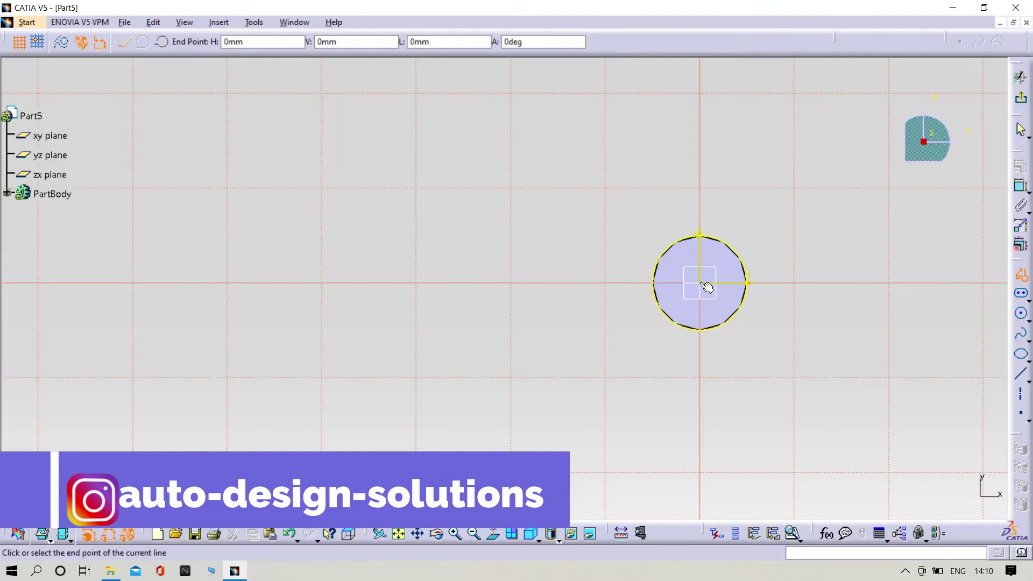
click(424, 286)
key(Escape)
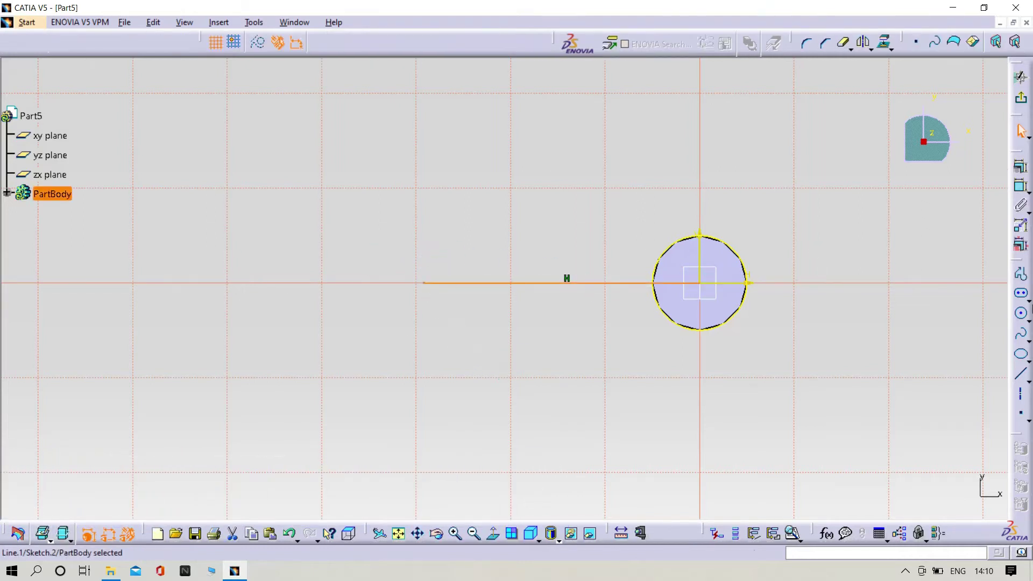
click(1021, 205)
click(565, 282)
click(545, 222)
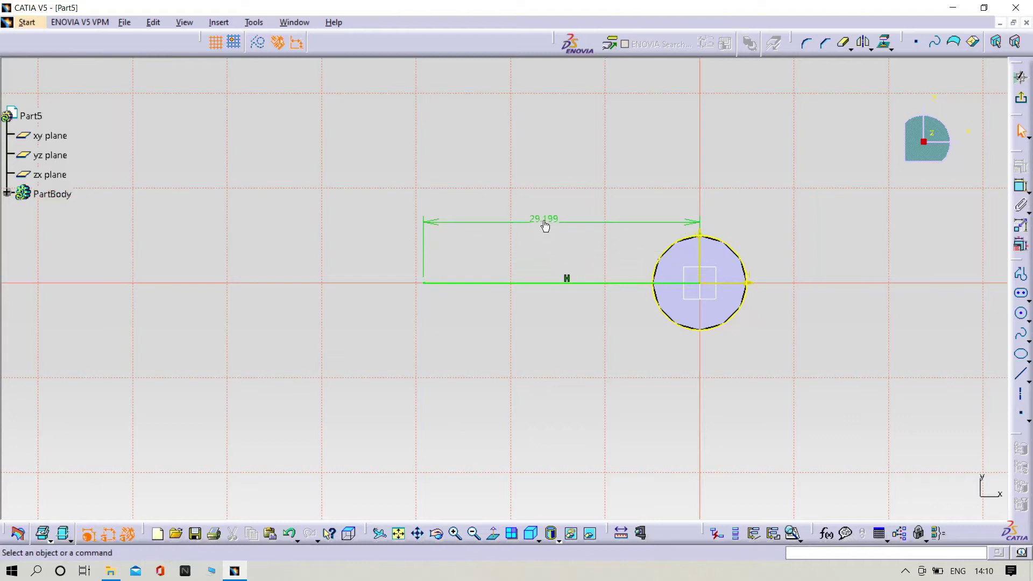
double_click(541, 219)
key(BackSpace)
Step: Set the centre line to 30 mm, draw a line left from the circle's top, and mirror it below
text(30)
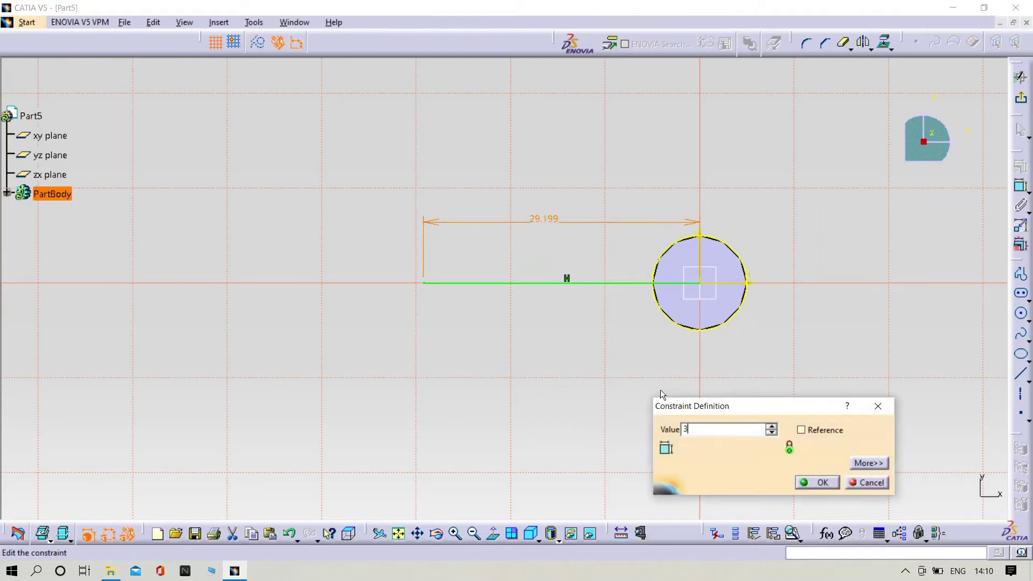
key(Return)
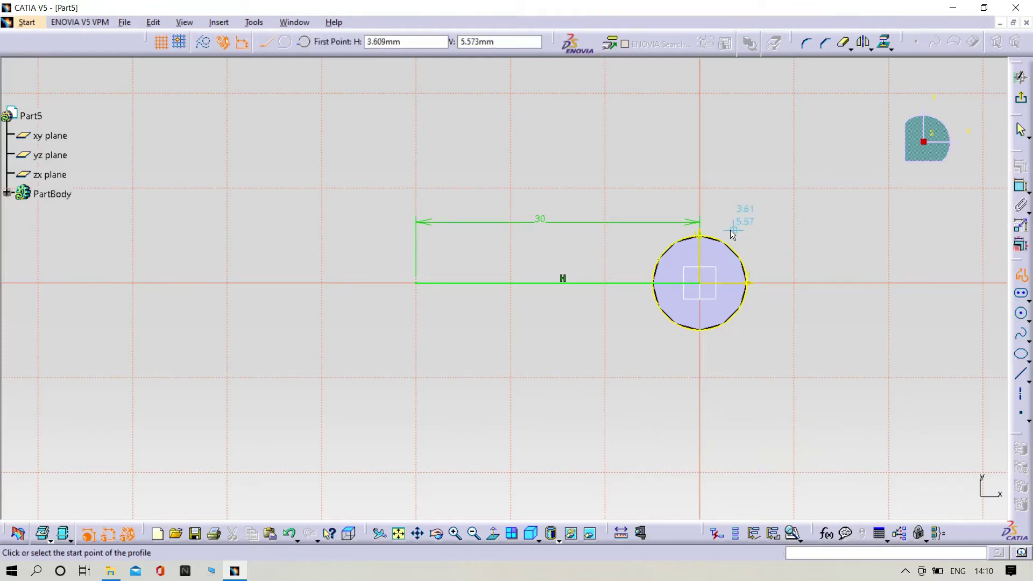
click(705, 239)
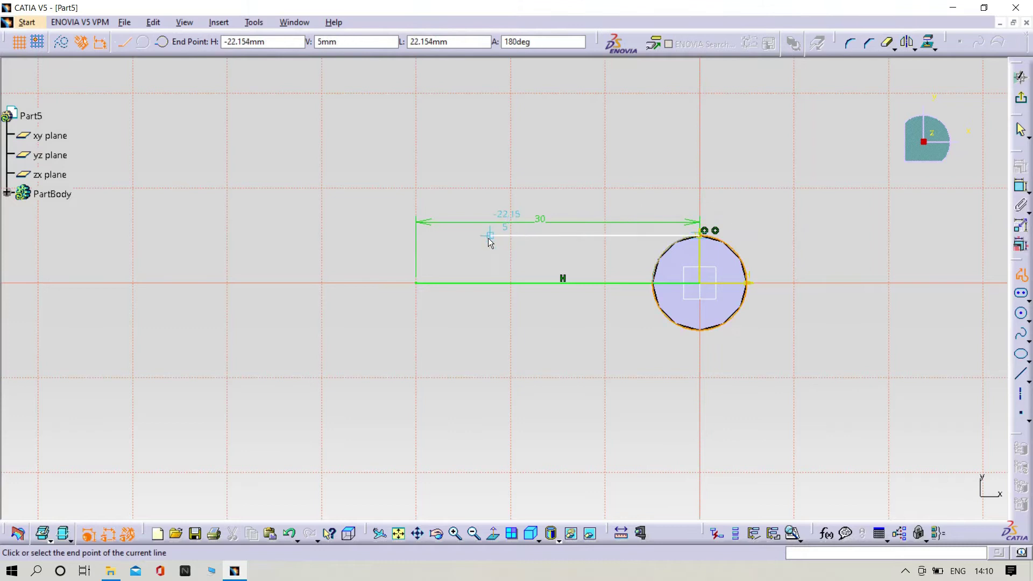
click(359, 241)
key(Escape)
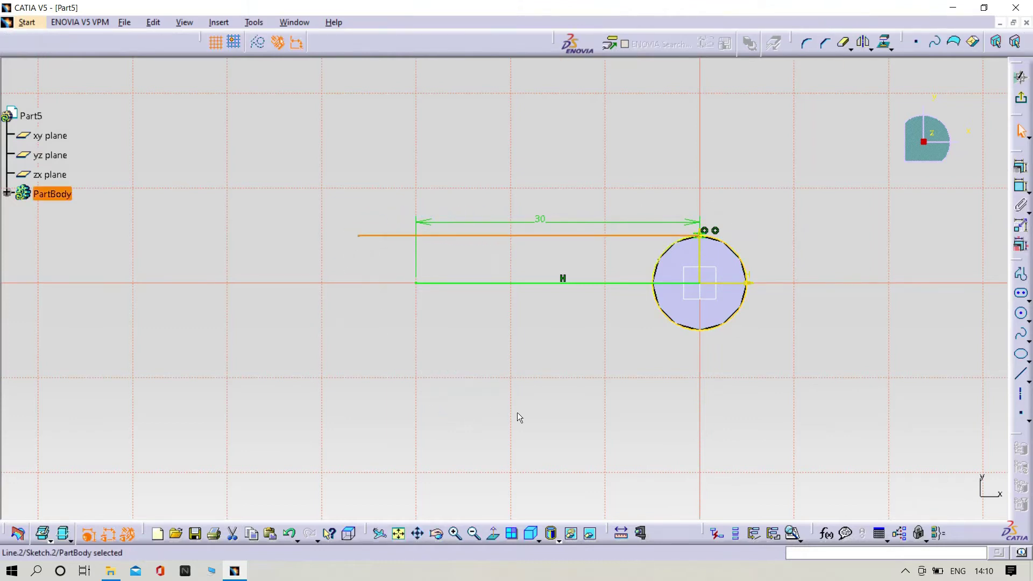
click(558, 235)
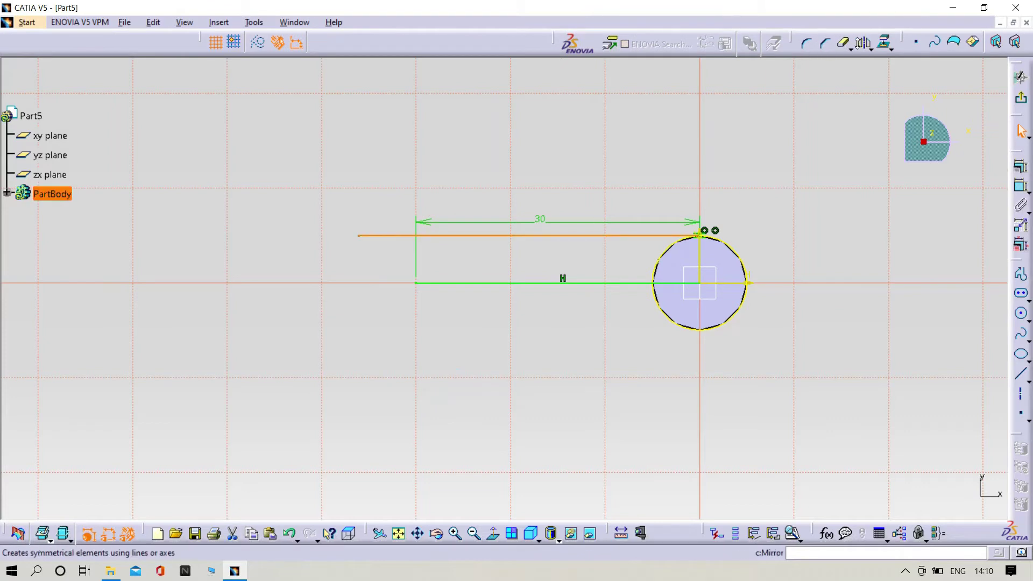
click(864, 42)
click(558, 283)
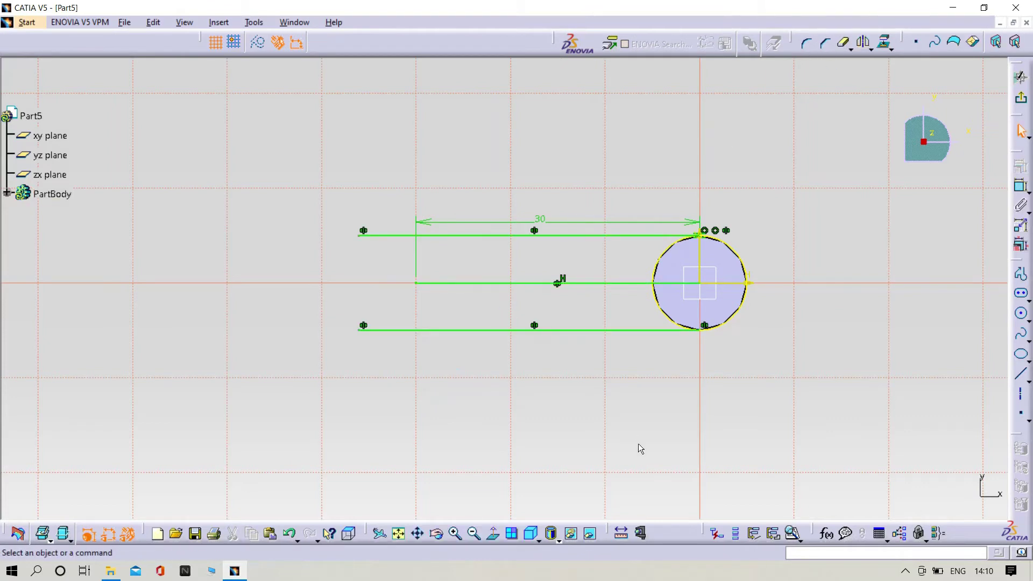
Step: Join the two parallel lines' left ends with a three-point arc bulging outward
click(1029, 297)
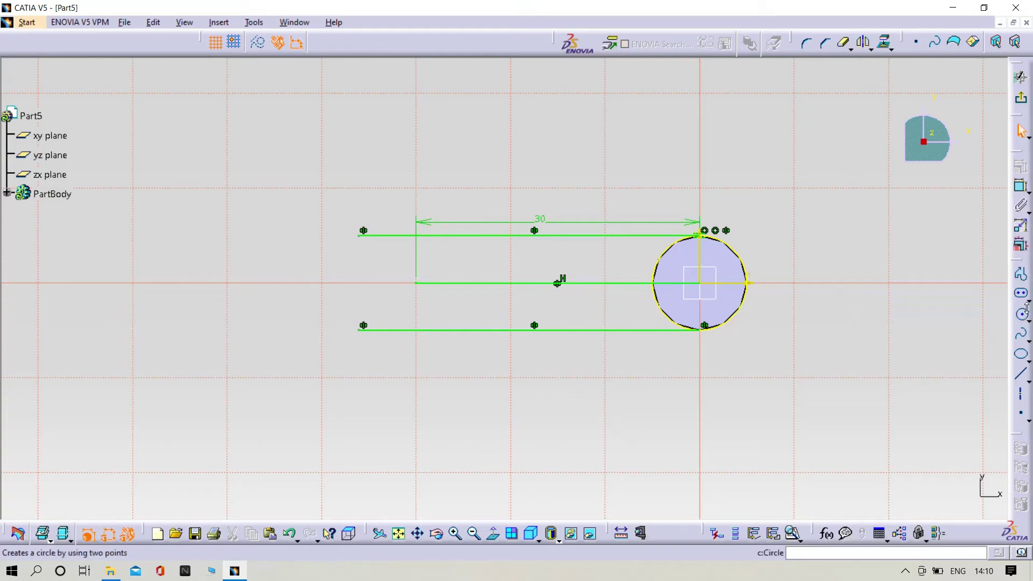
click(1028, 357)
click(999, 320)
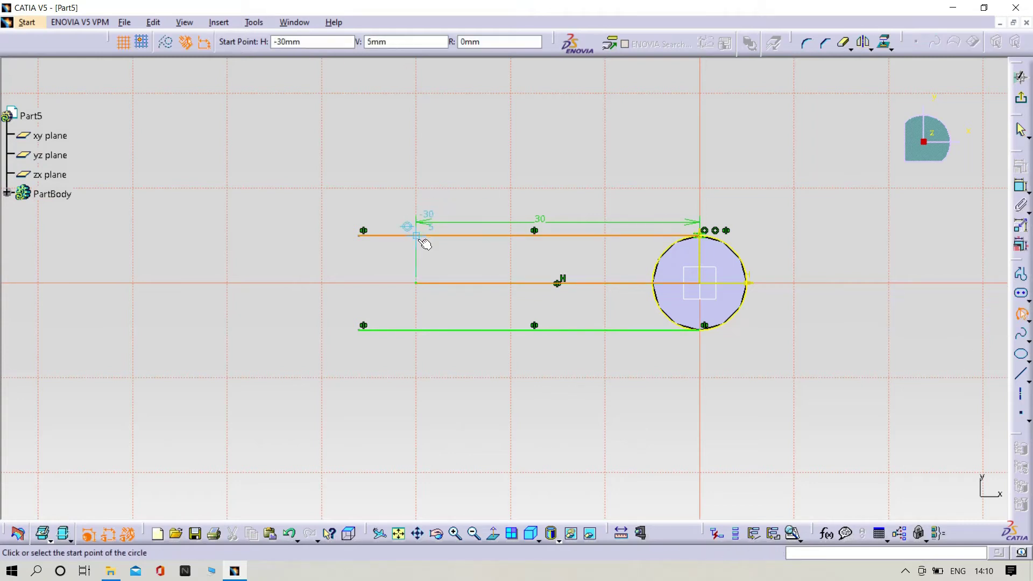
click(423, 240)
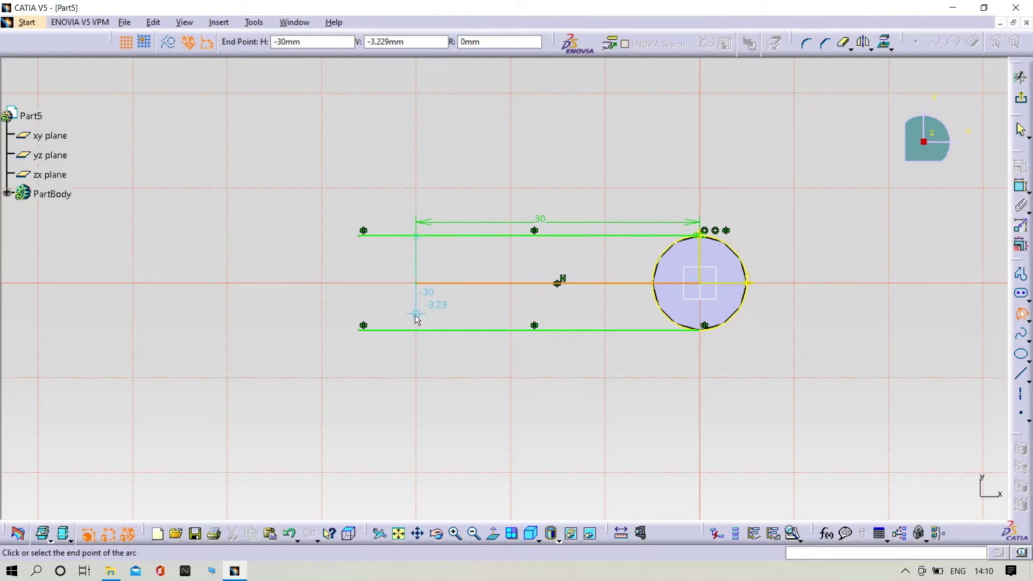
click(422, 334)
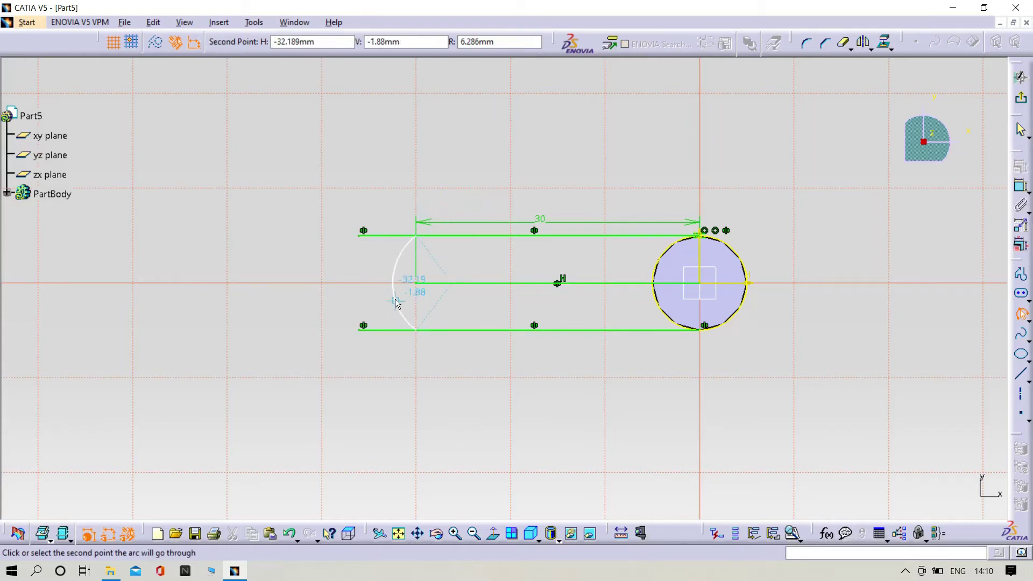
click(374, 288)
middle_drag(417, 383, 487, 366)
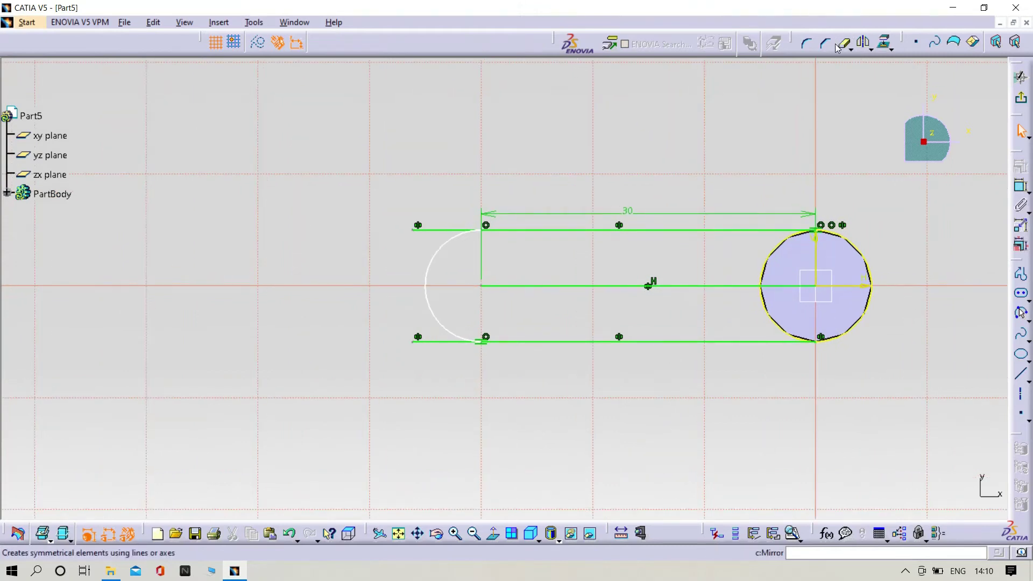
Step: Quick-trim the two leftover line stubs at the slot's left end
click(430, 230)
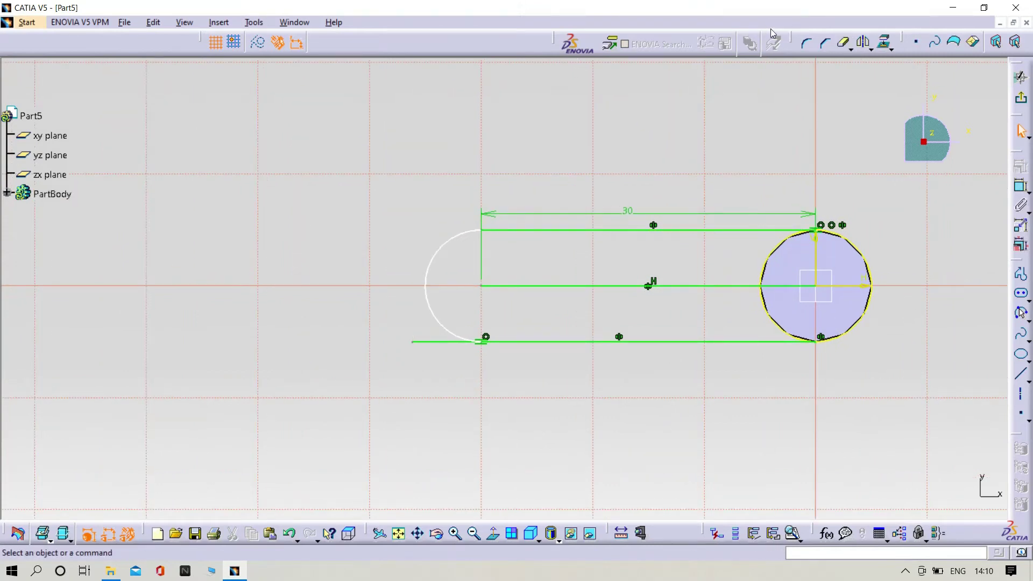
click(429, 342)
middle_drag(599, 387, 512, 376)
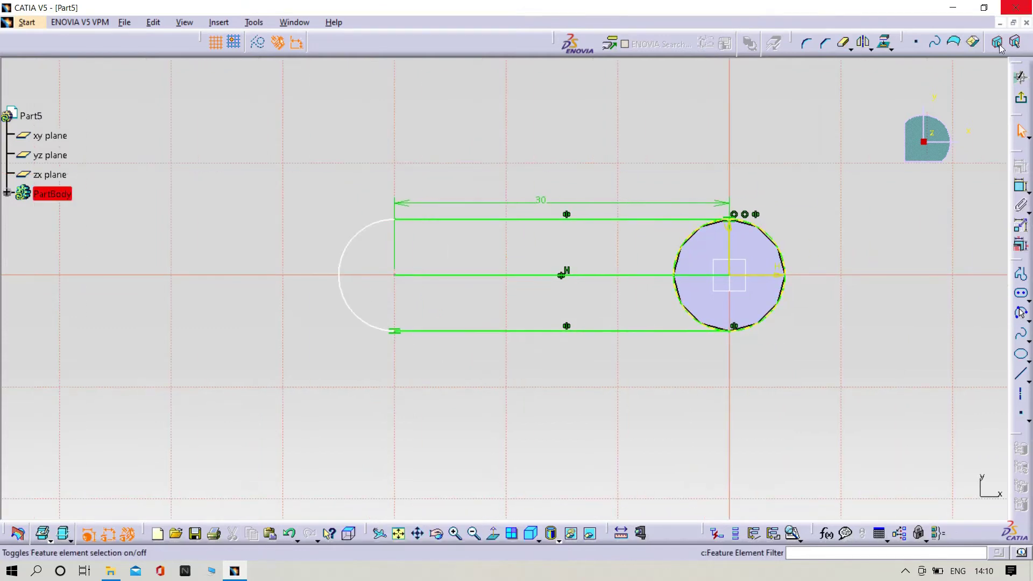
Step: Delete the centre line and its 30 dimension, exit the sketch, and start a pad
click(1021, 78)
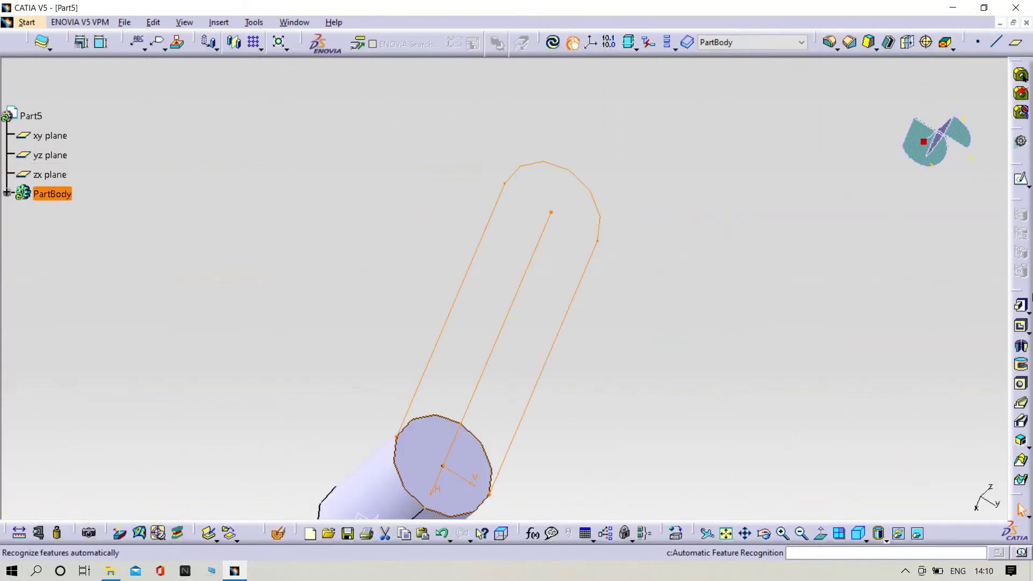
key(ctrl+z)
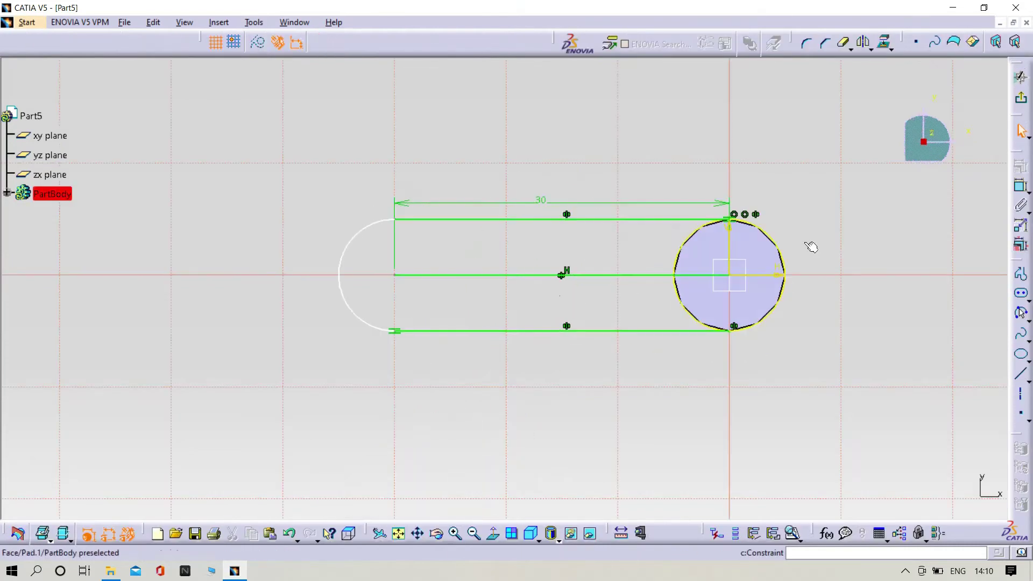
key(Delete)
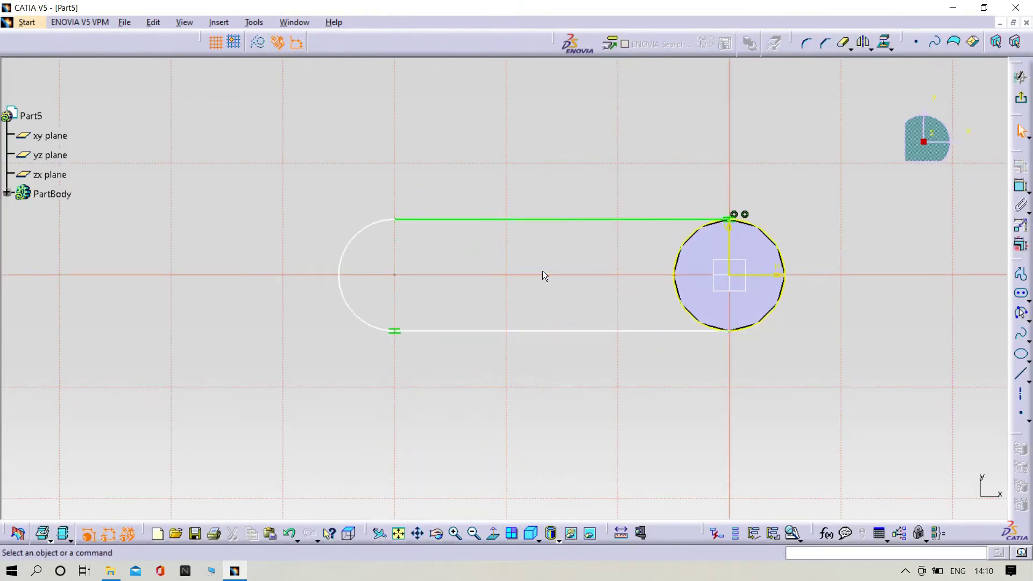
click(697, 244)
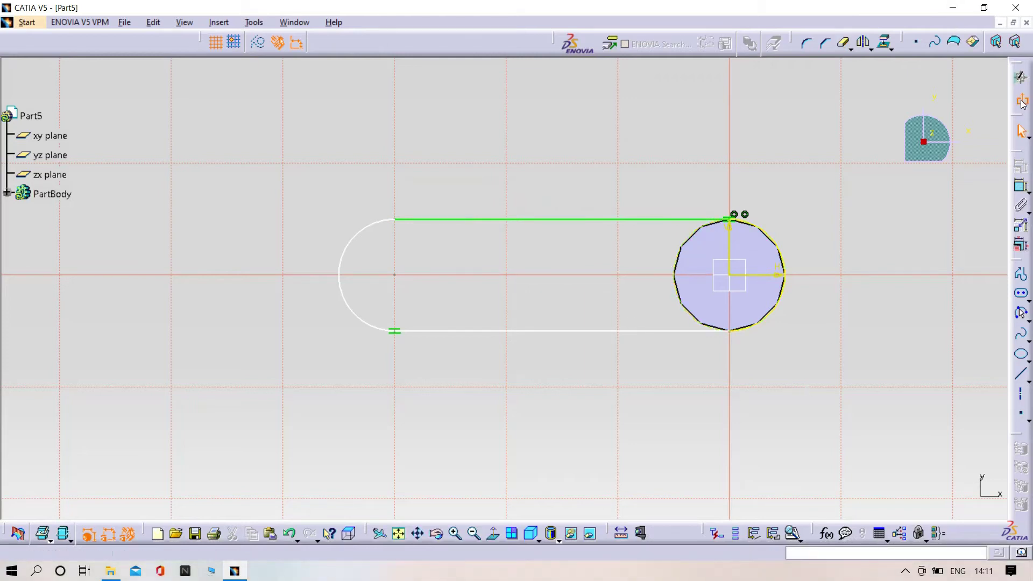
click(1022, 104)
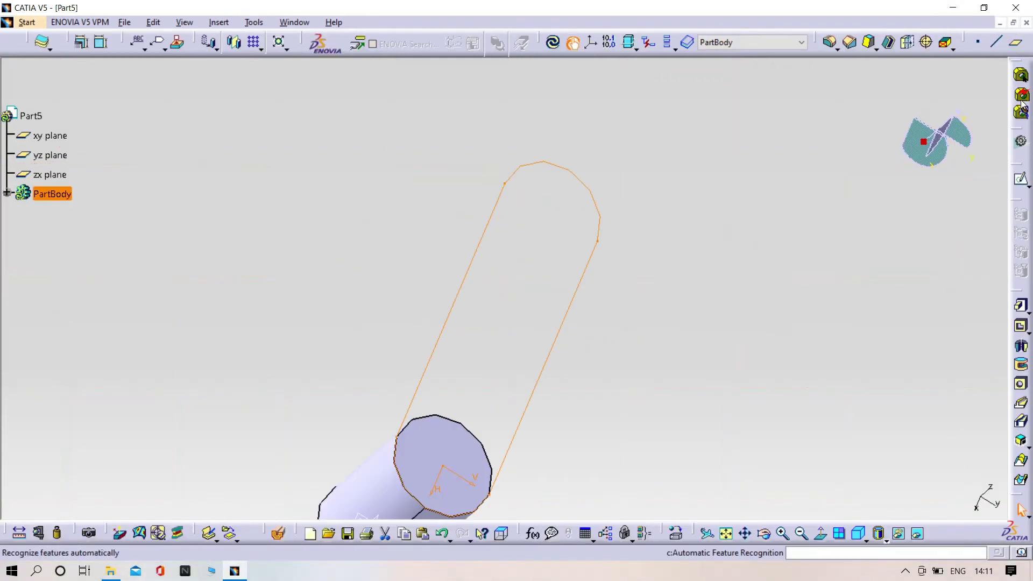
click(1021, 308)
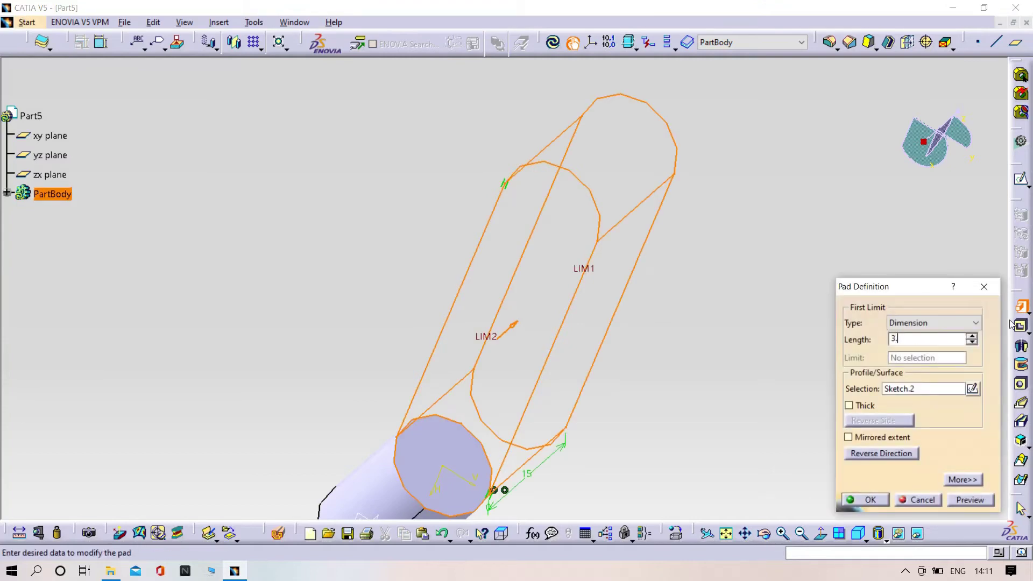
Step: Pad the slot profile, trying 3.5 mm first, then creating a 2 mm thick plate
text(3.5)
click(721, 292)
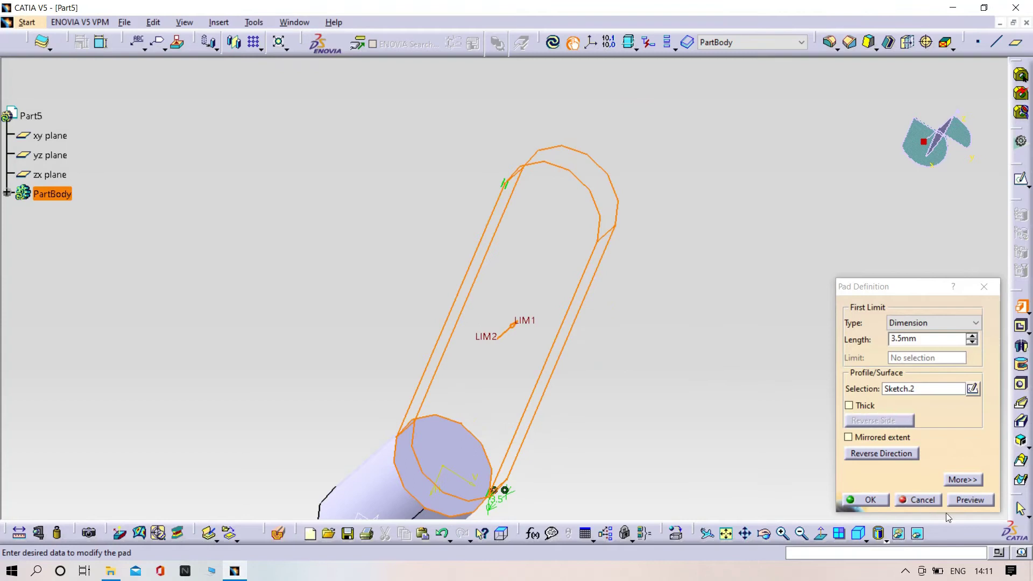
click(966, 501)
middle_drag(672, 327, 500, 293)
click(923, 339)
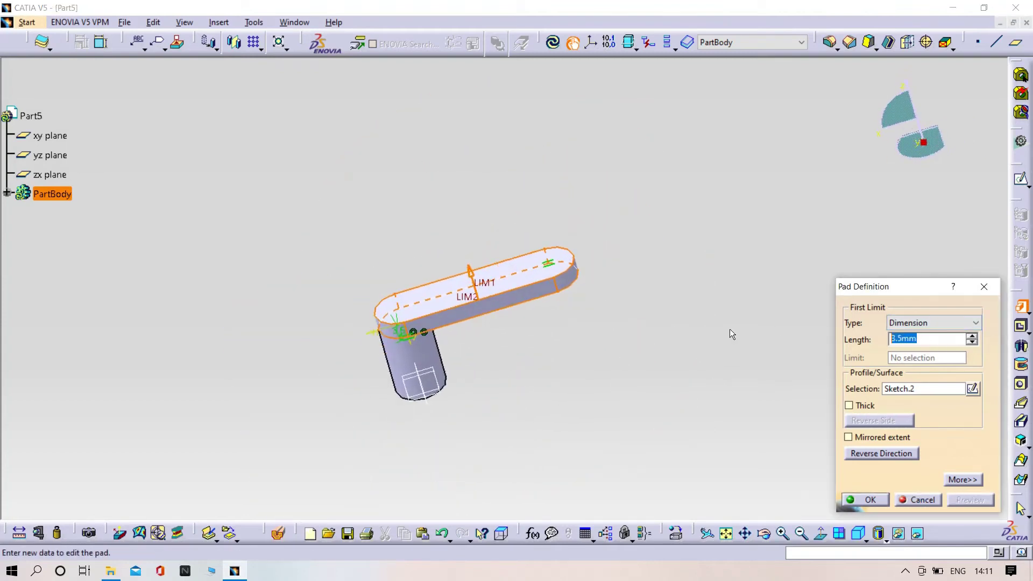
text(2)
click(555, 336)
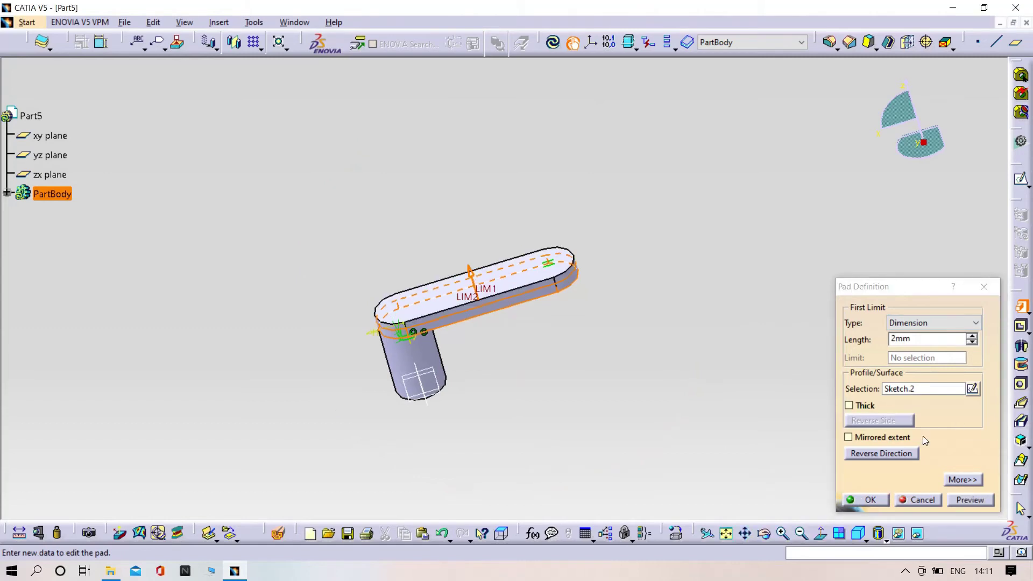
click(882, 500)
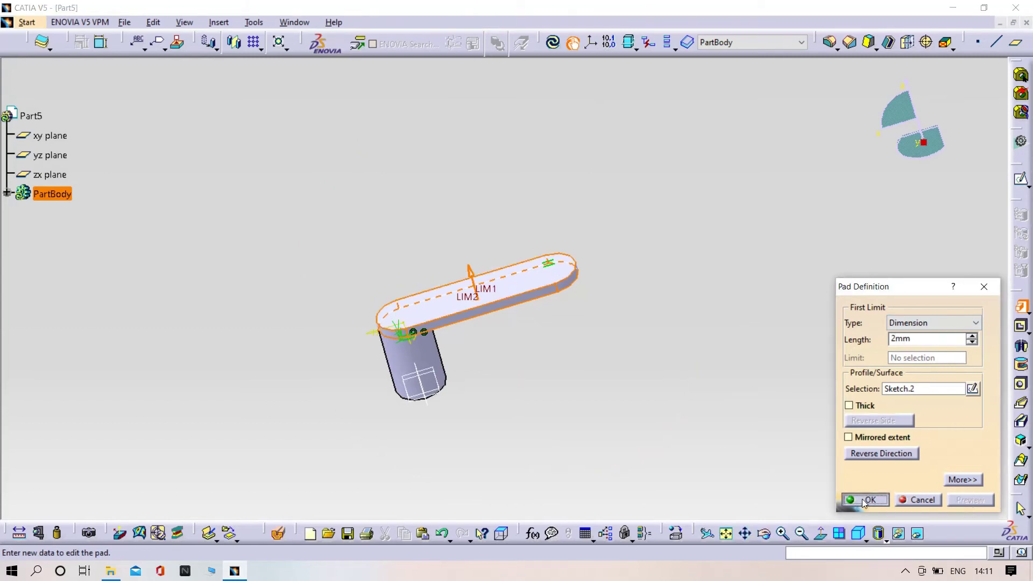
middle_drag(661, 384, 490, 349)
Step: Sketch a circle on the plate's top face, concentric with the slot's right-end arc
click(539, 355)
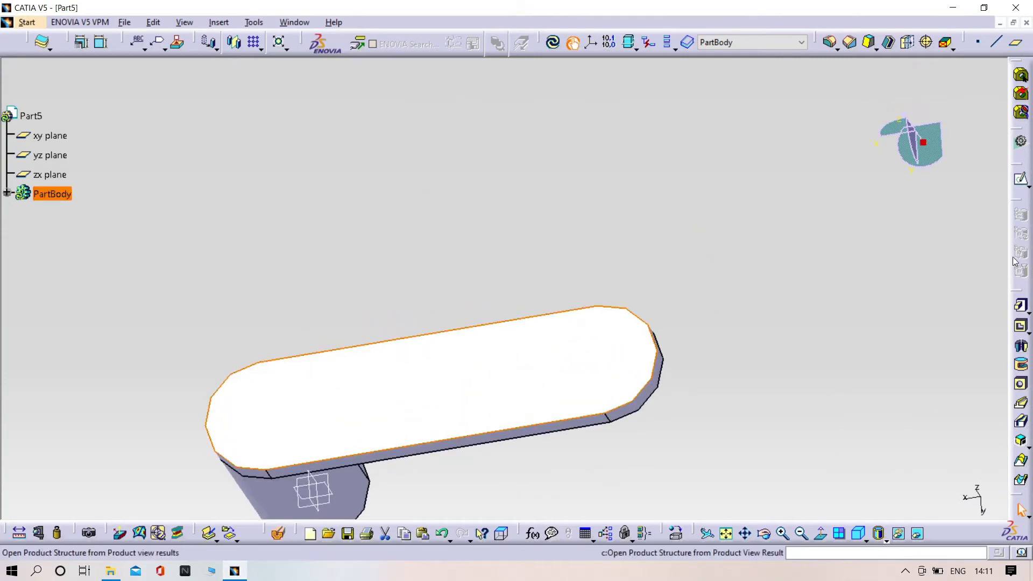
click(1021, 179)
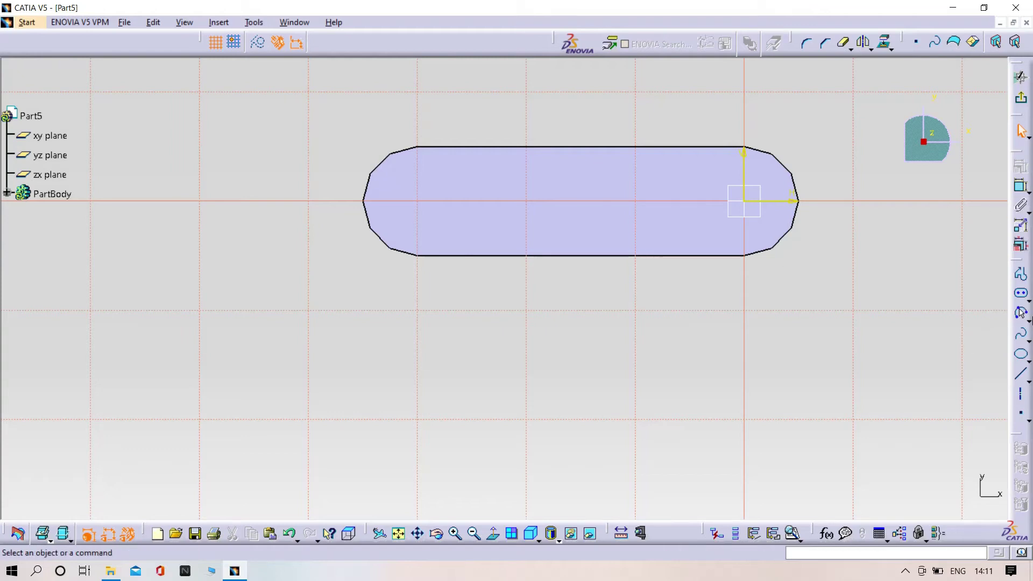
click(1028, 321)
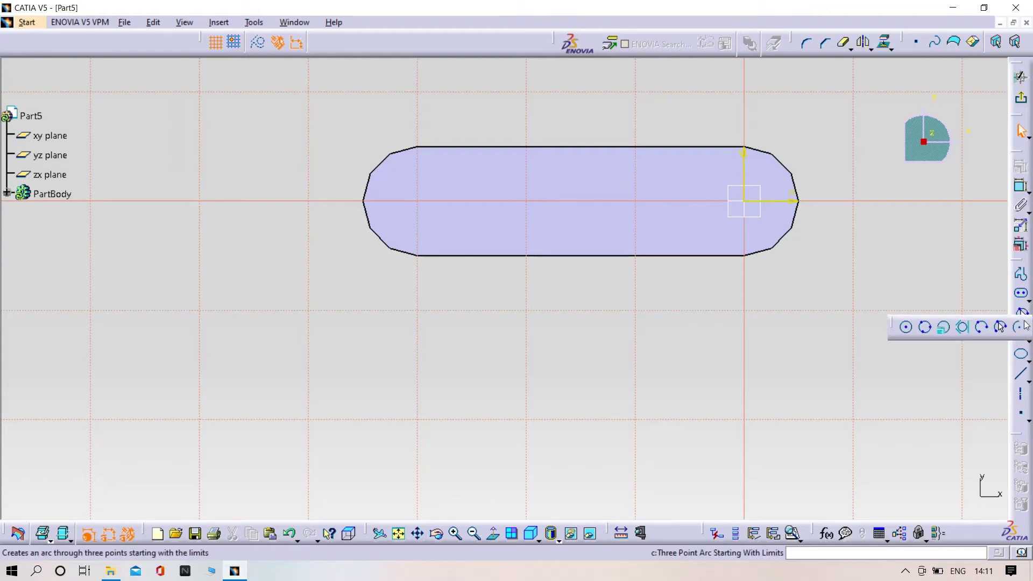
click(907, 327)
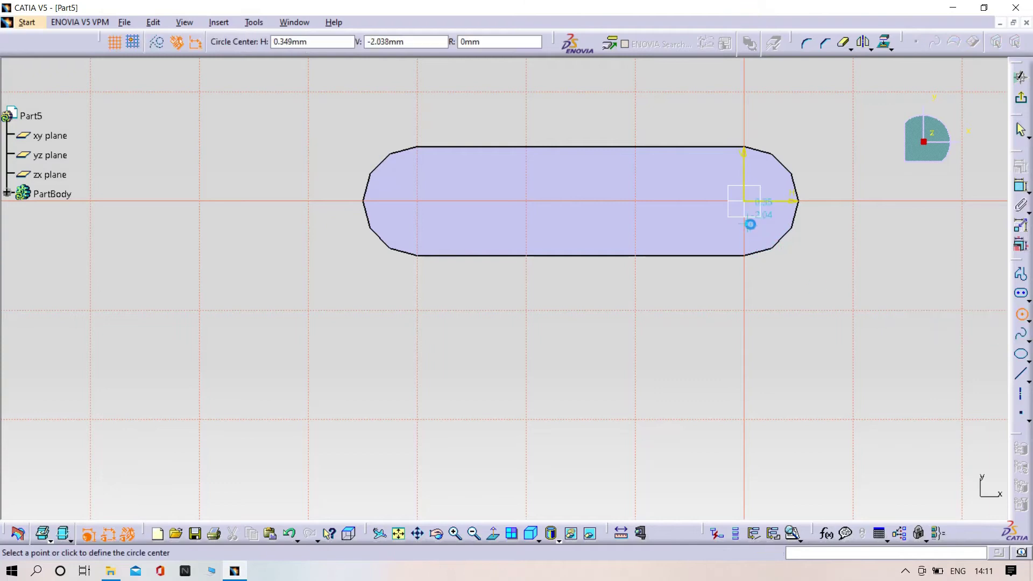
click(699, 187)
click(710, 198)
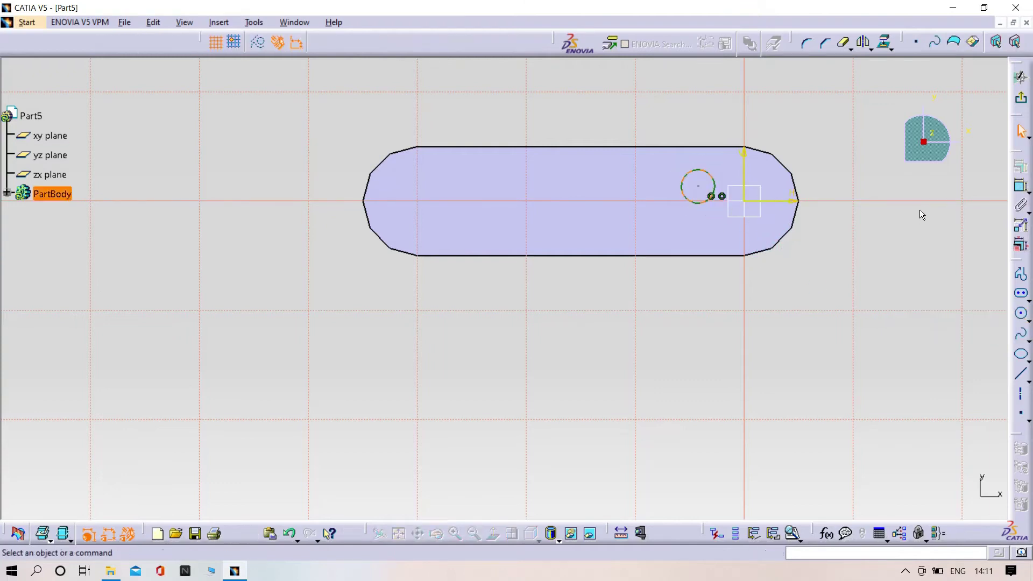
click(713, 180)
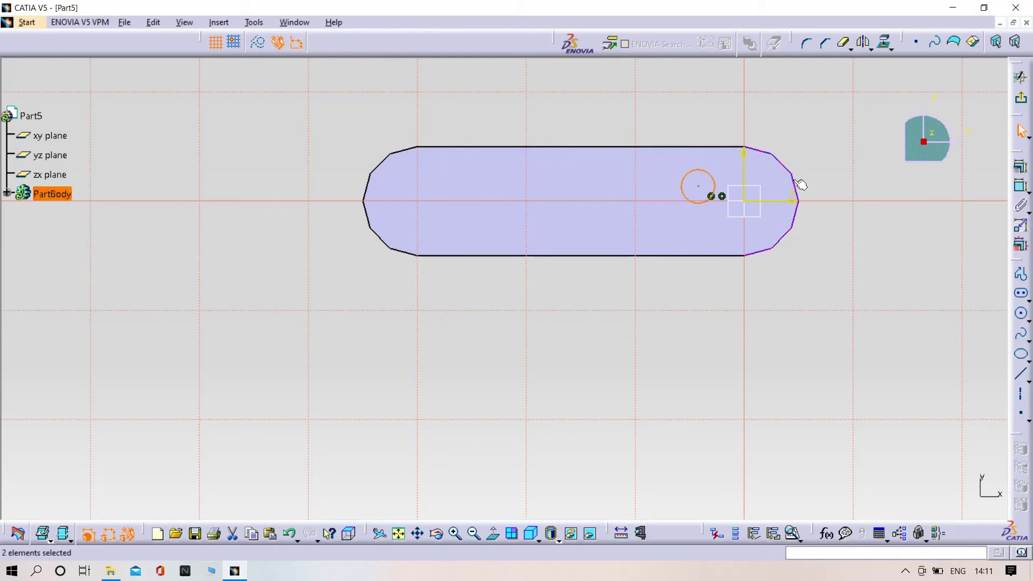
click(1021, 166)
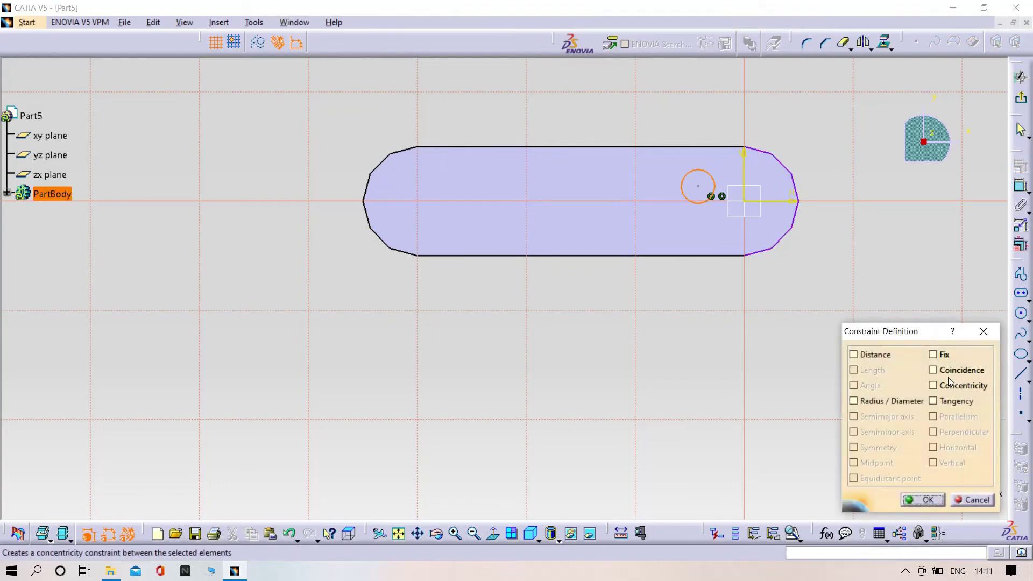
click(950, 384)
click(928, 498)
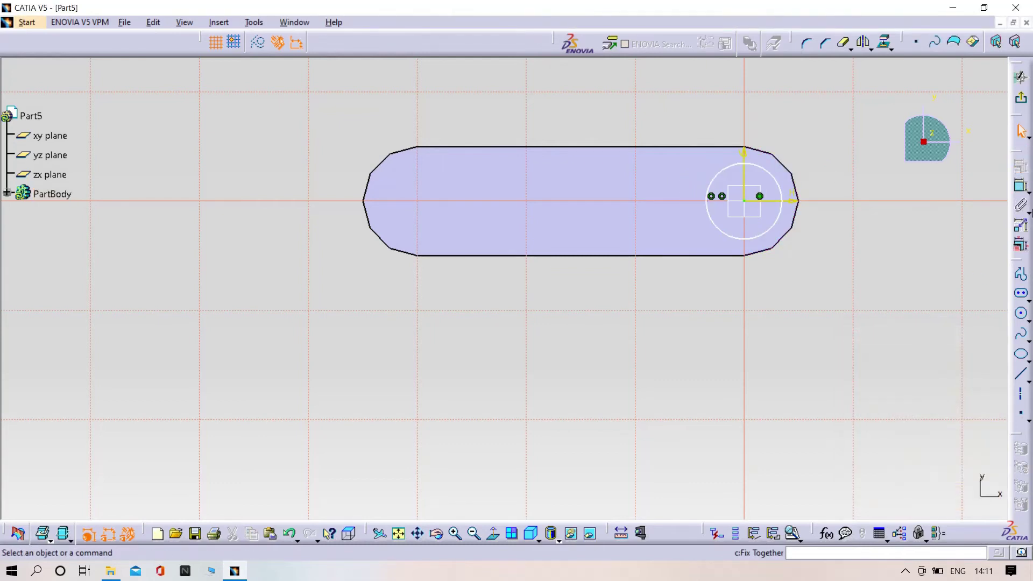
Step: Dimension the circle's diameter to 6 mm
click(1021, 186)
click(774, 178)
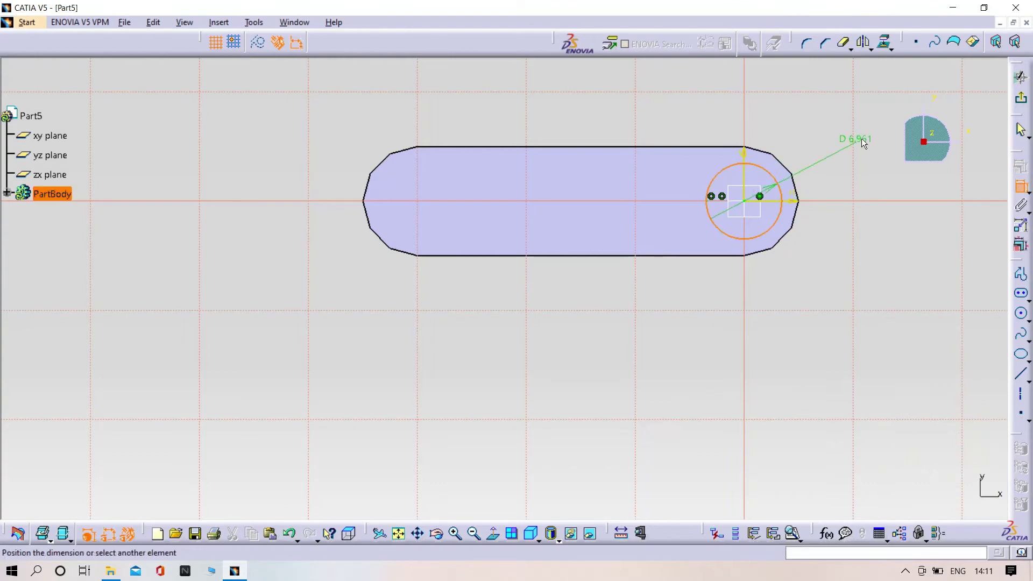
click(860, 134)
double_click(856, 138)
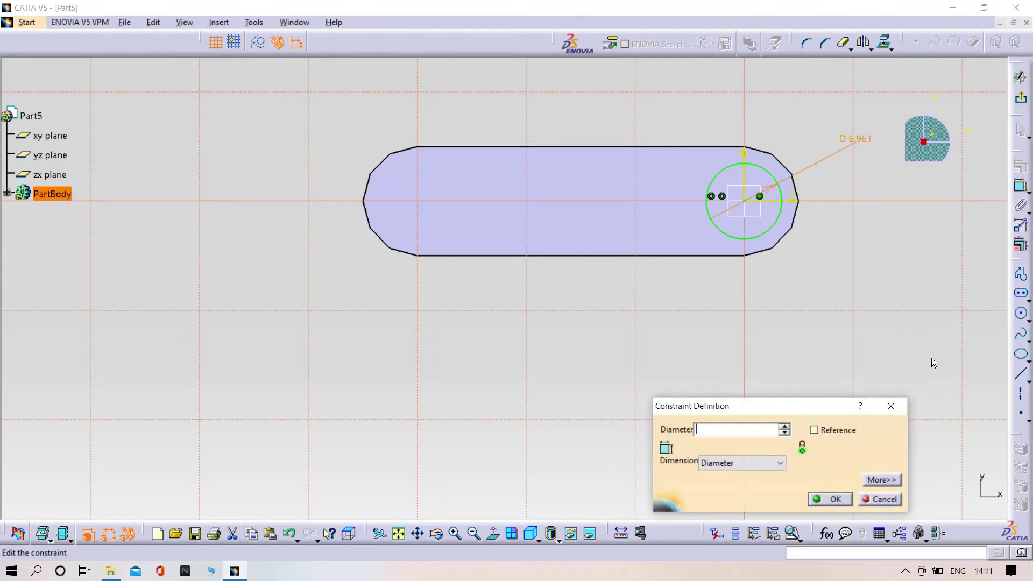
text(6)
key(Return)
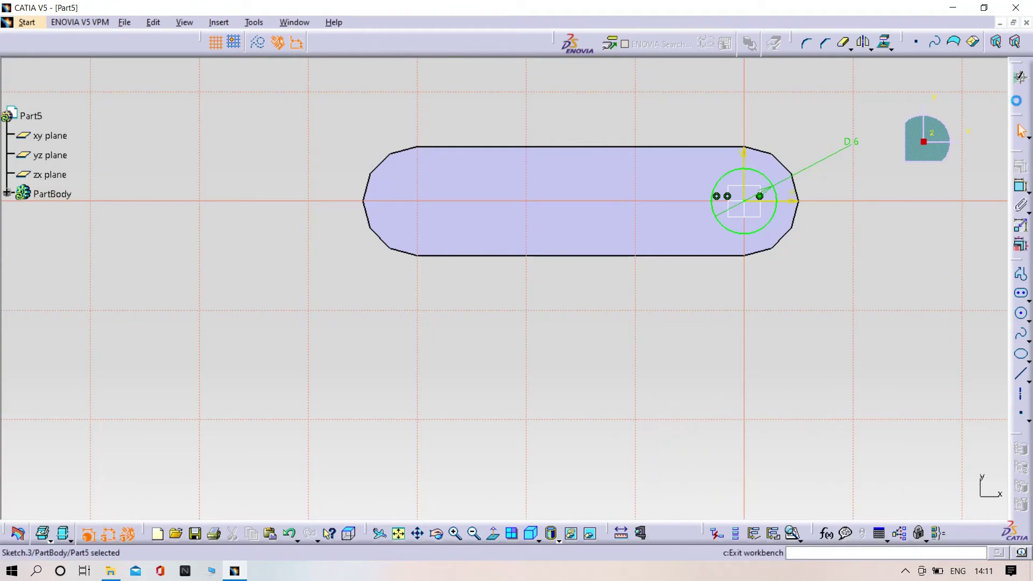
Step: Reopen the plate sketch and add a circle concentric with the slot's left arc
middle_drag(673, 388, 888, 246)
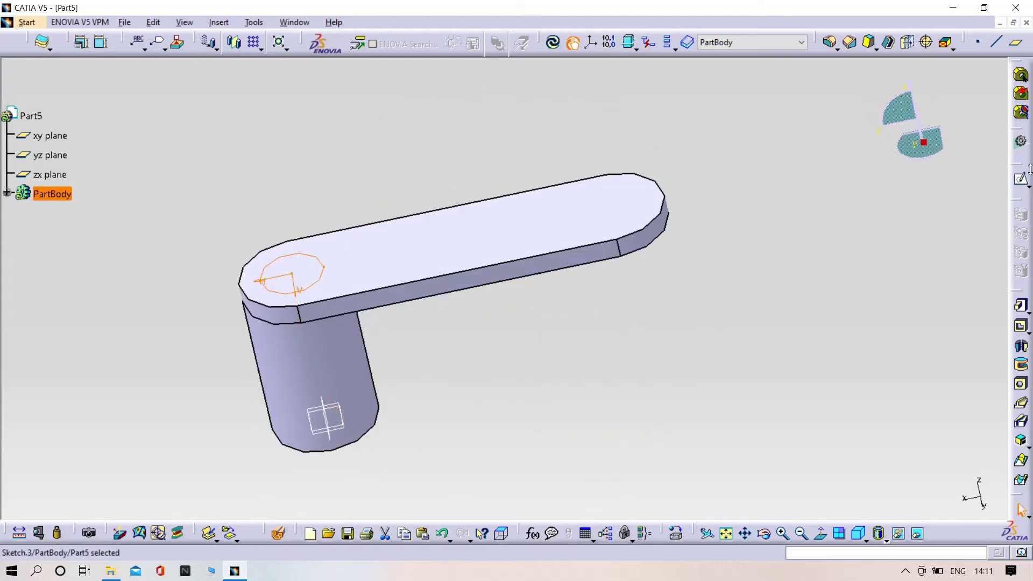
click(1017, 185)
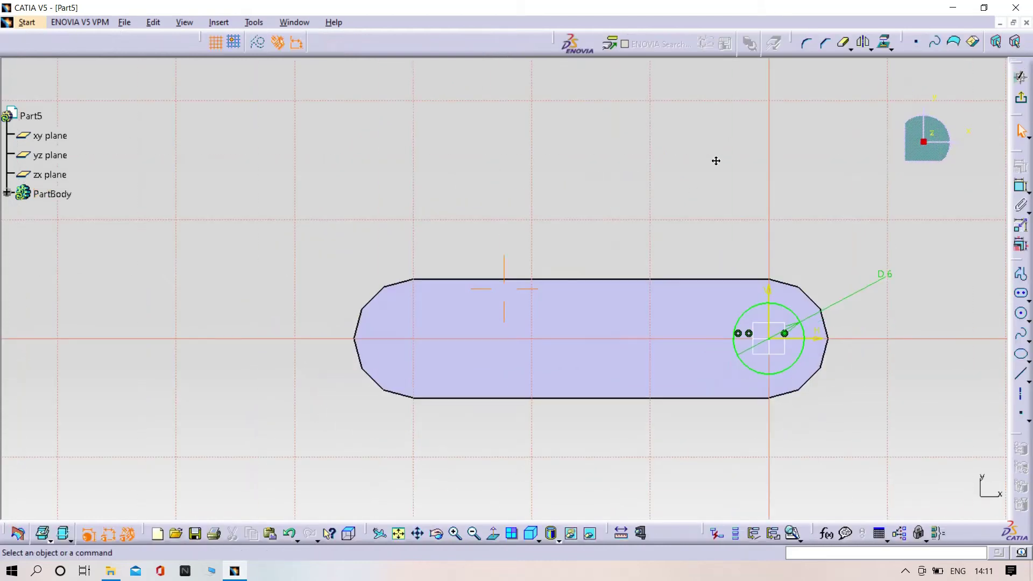
click(1022, 316)
click(429, 338)
click(438, 352)
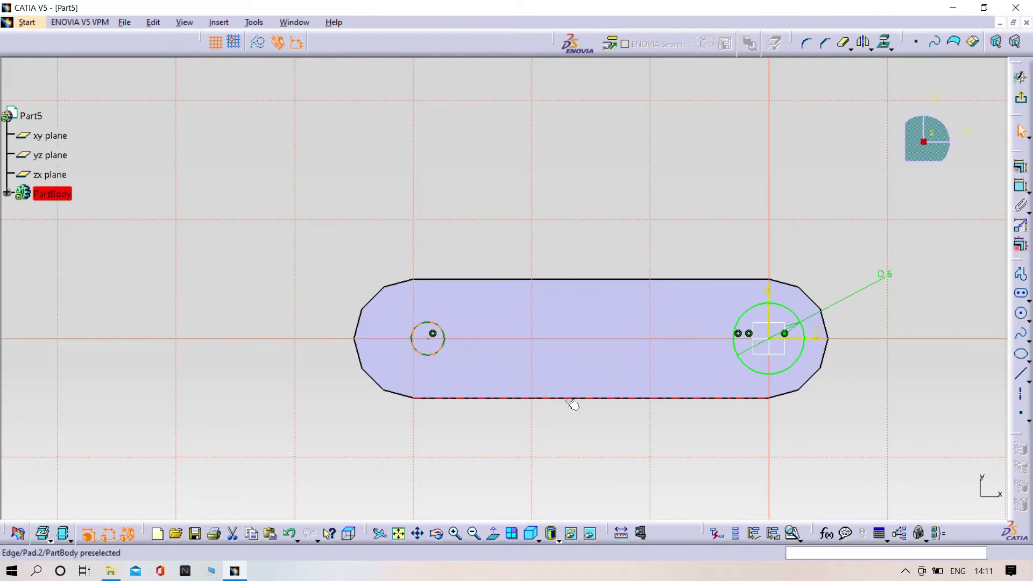
ctrl+click(356, 325)
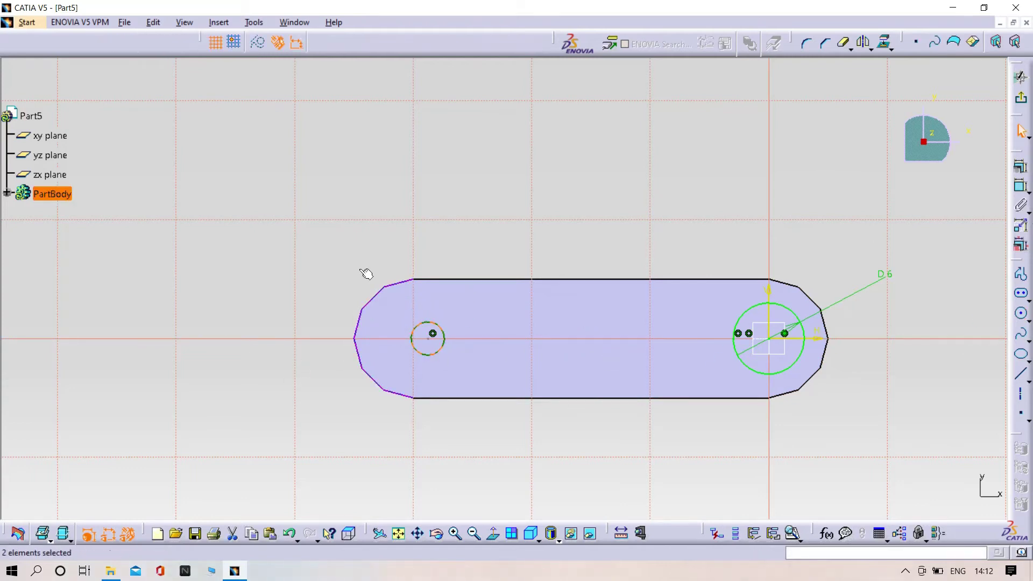
click(1019, 171)
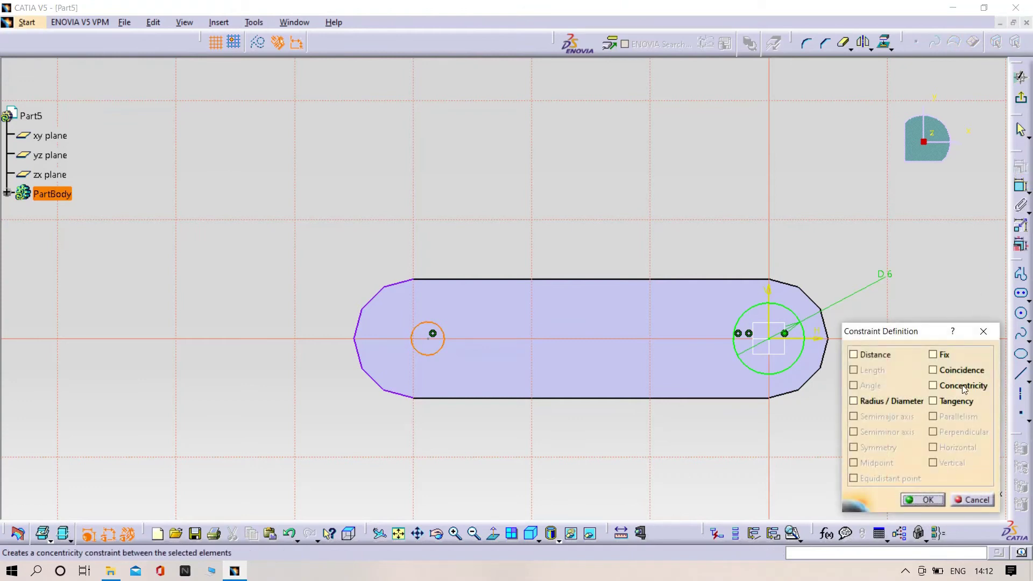
click(933, 385)
click(919, 498)
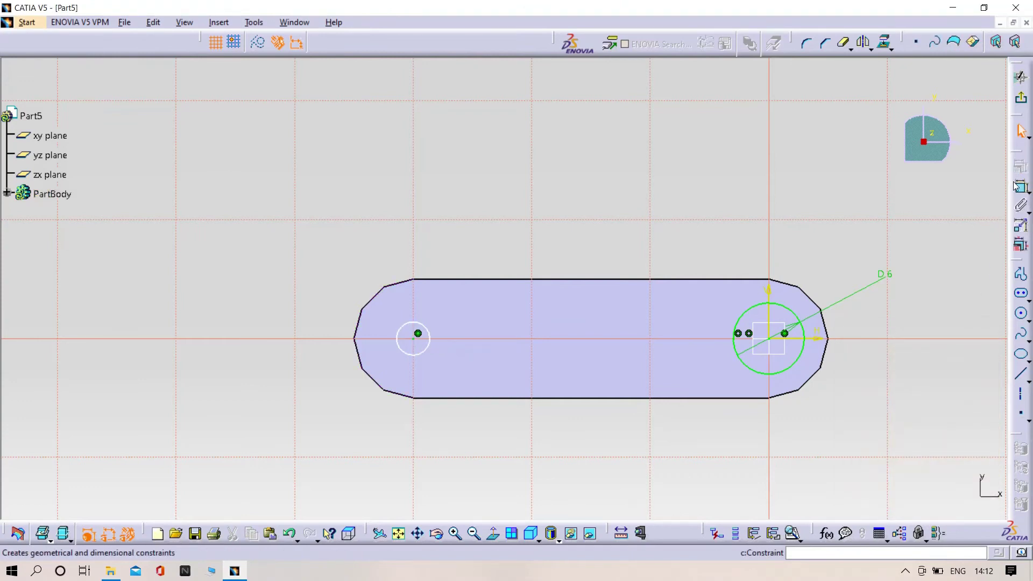
Step: Set the left circle's diameter to 6 mm
click(411, 334)
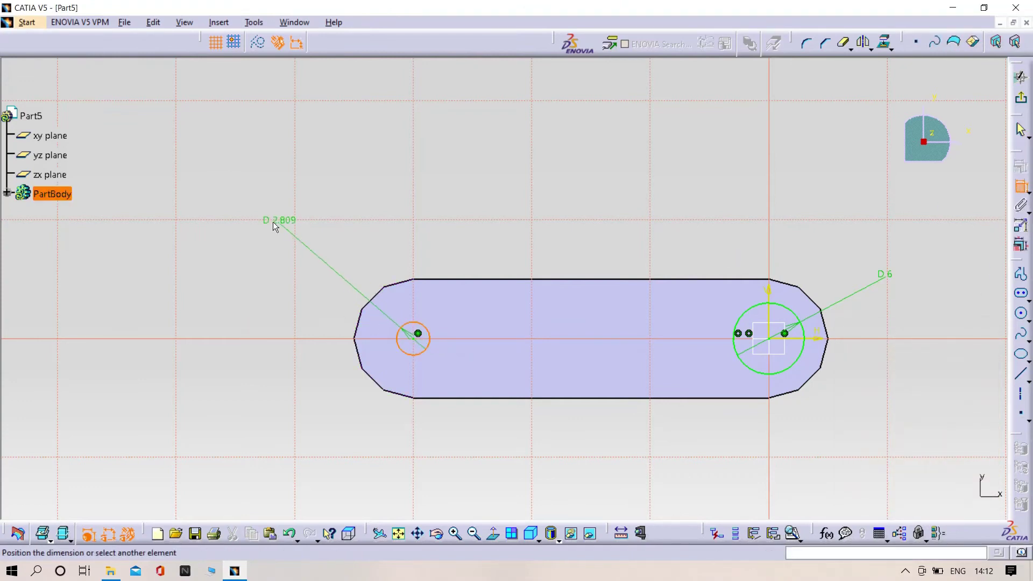
click(272, 217)
double_click(274, 219)
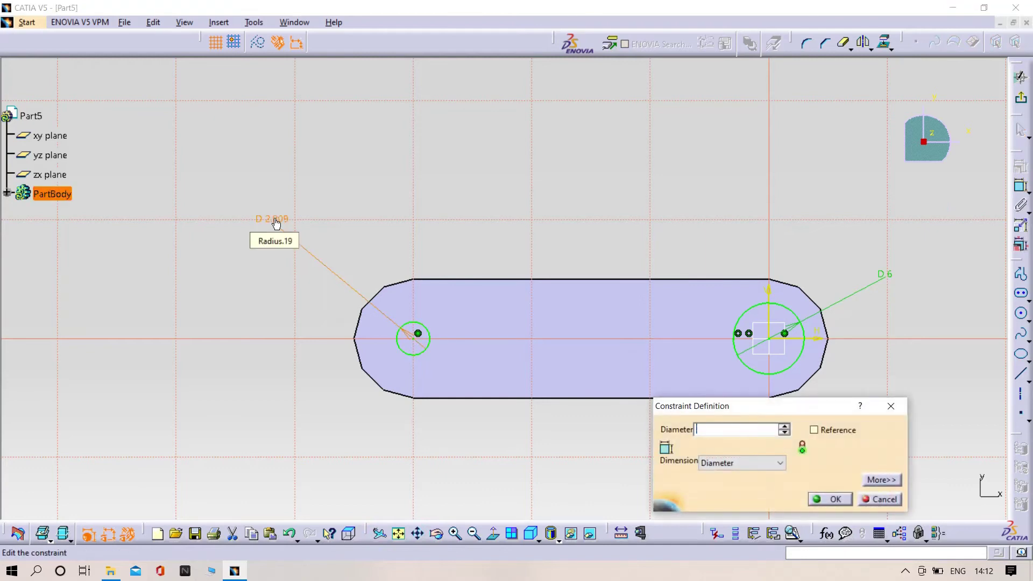
text(6)
key(Return)
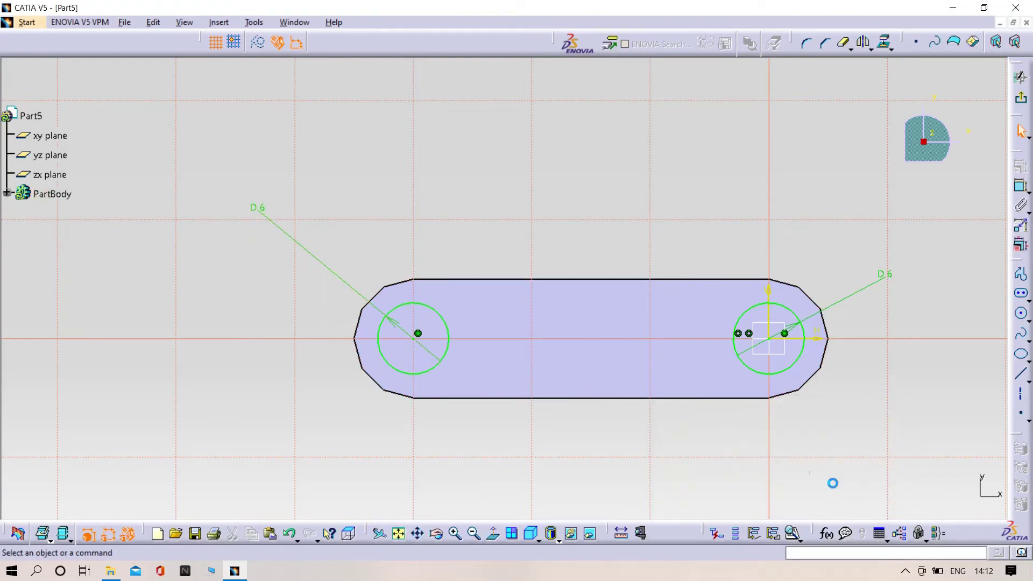
Step: Delete the right circle and exit the sketch
click(758, 375)
key(Delete)
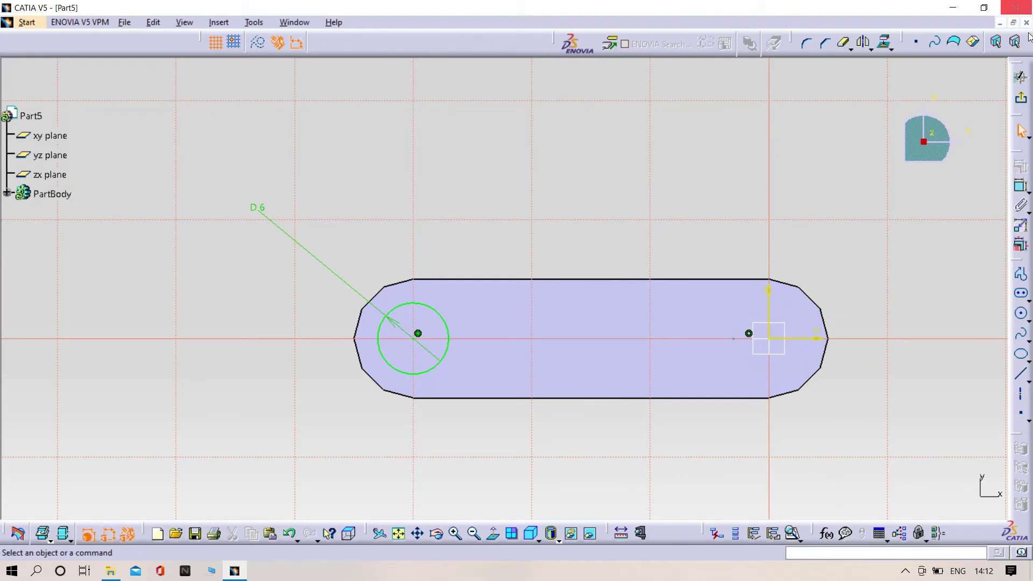
click(995, 42)
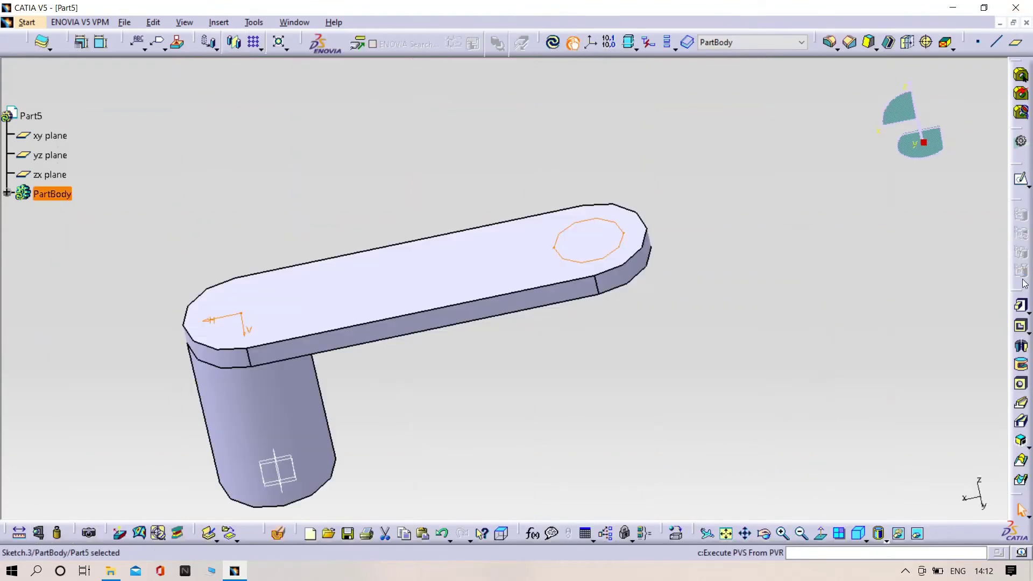
Step: Pocket the 6 mm circle sketch 3 mm deep through the plate's end
click(1027, 338)
click(1018, 349)
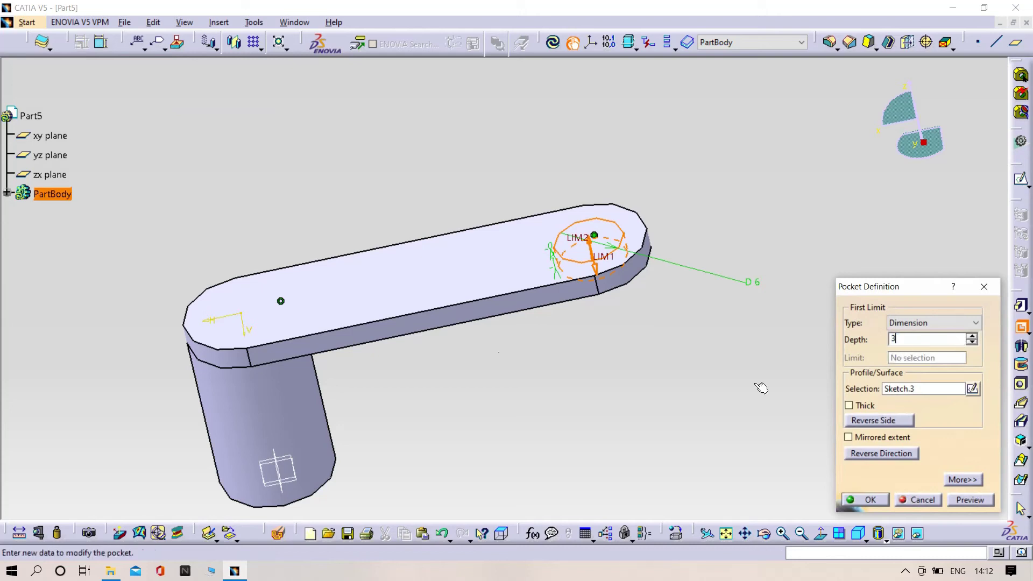
text(3)
click(971, 500)
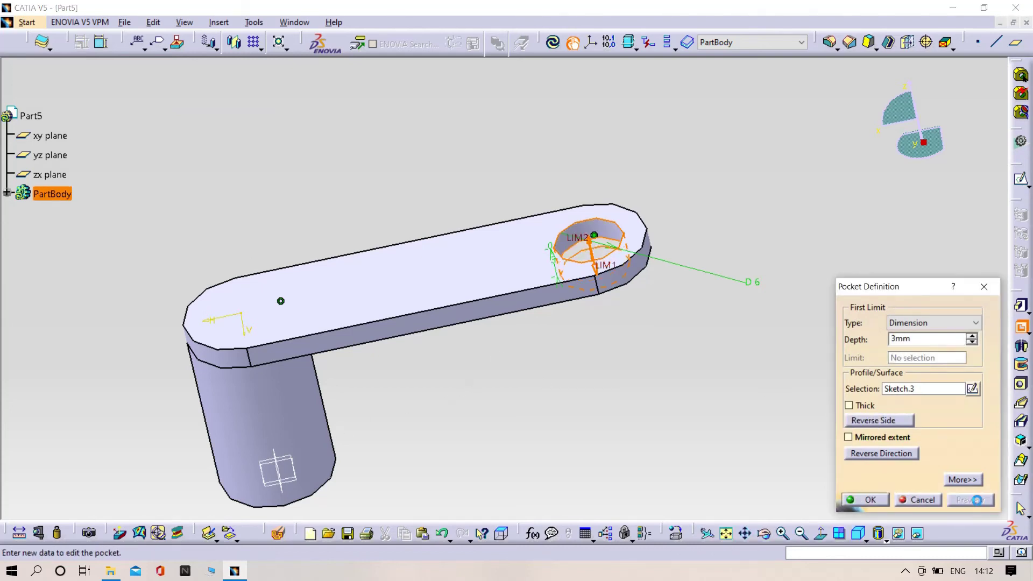
middle_drag(570, 396, 595, 412)
click(867, 500)
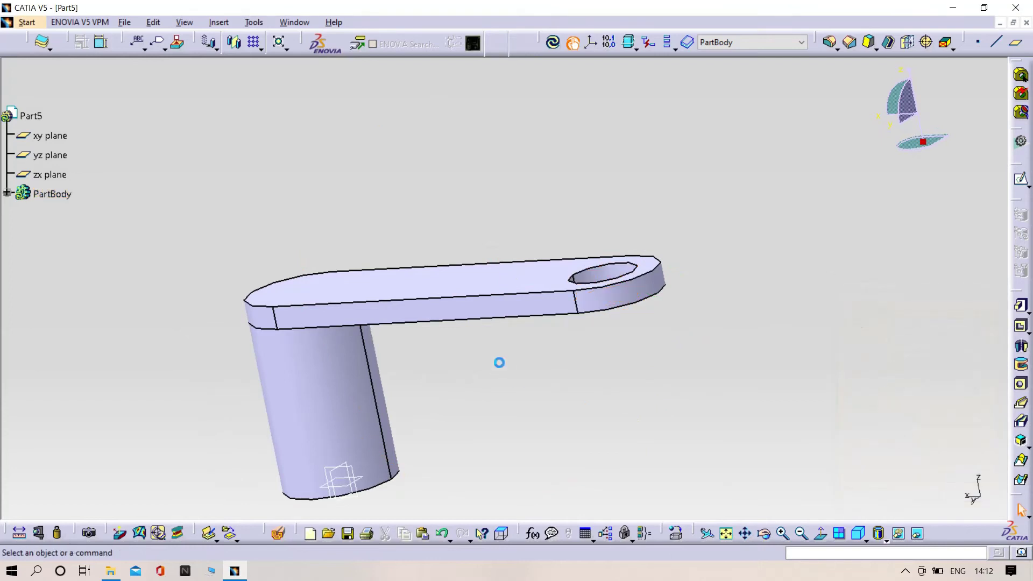
Step: Start a new sketch on the lever's top face
middle_drag(495, 362, 361, 275)
click(361, 275)
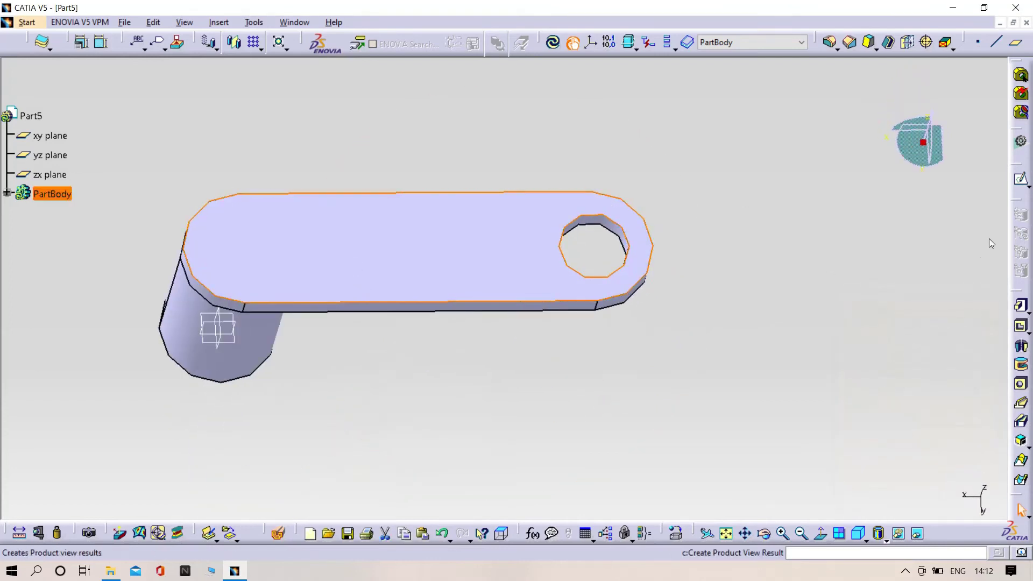
click(1021, 178)
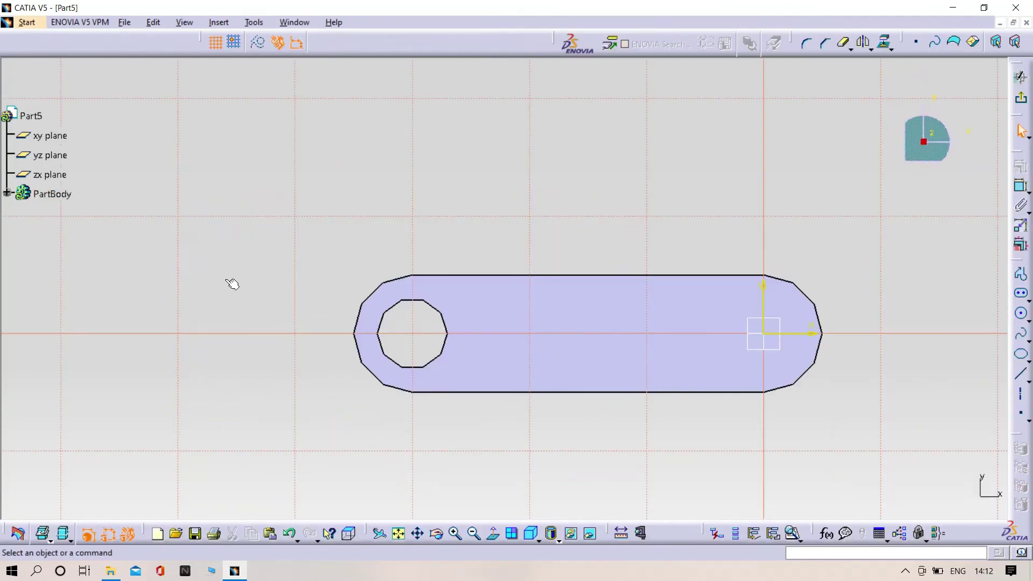
Step: Draw the first slanted line from top edge to bottom edge and constrain it to 65°
middle_drag(622, 425, 599, 404)
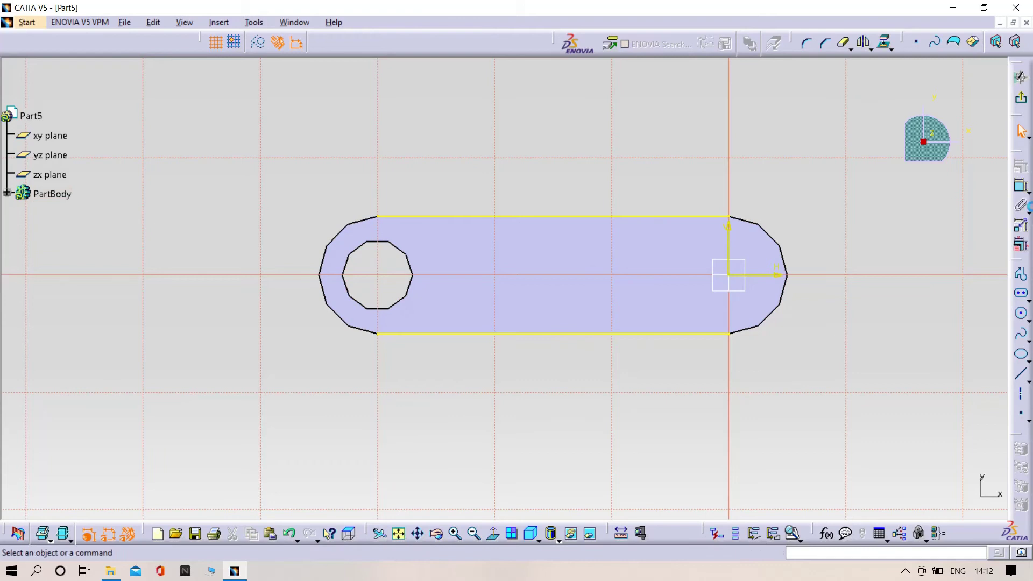
click(1012, 271)
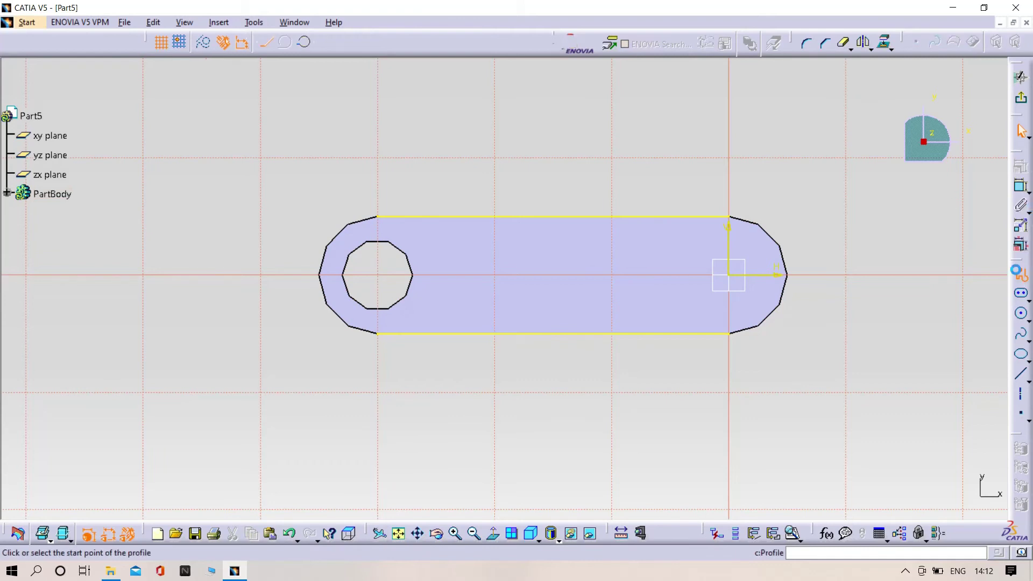
click(616, 217)
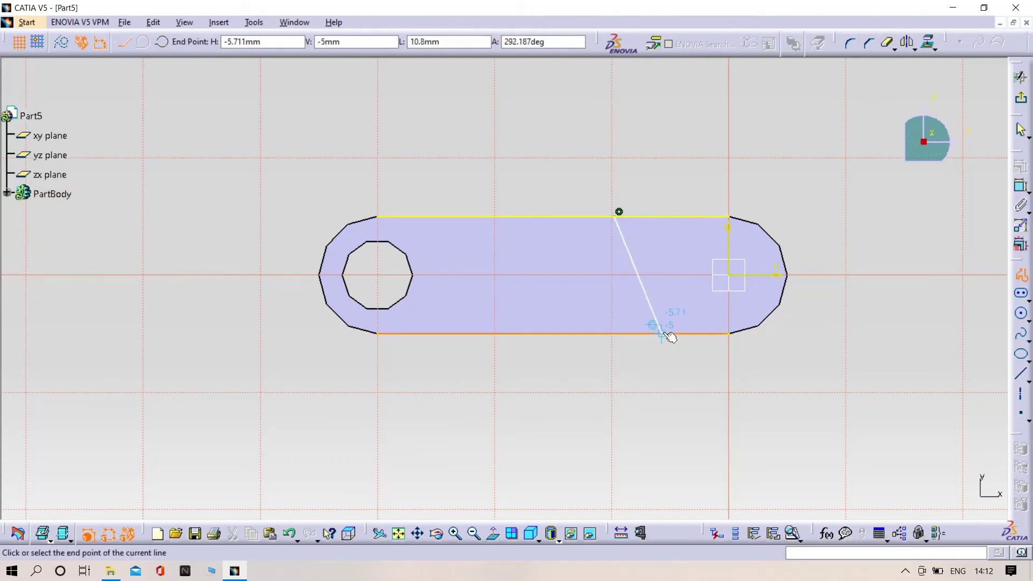
click(670, 337)
key(Escape)
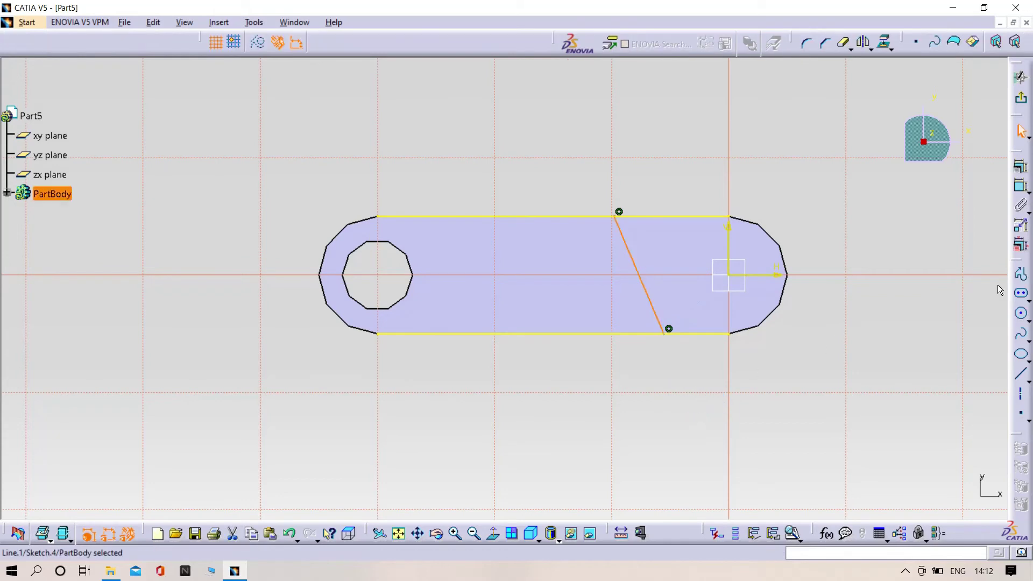
click(1021, 273)
click(636, 334)
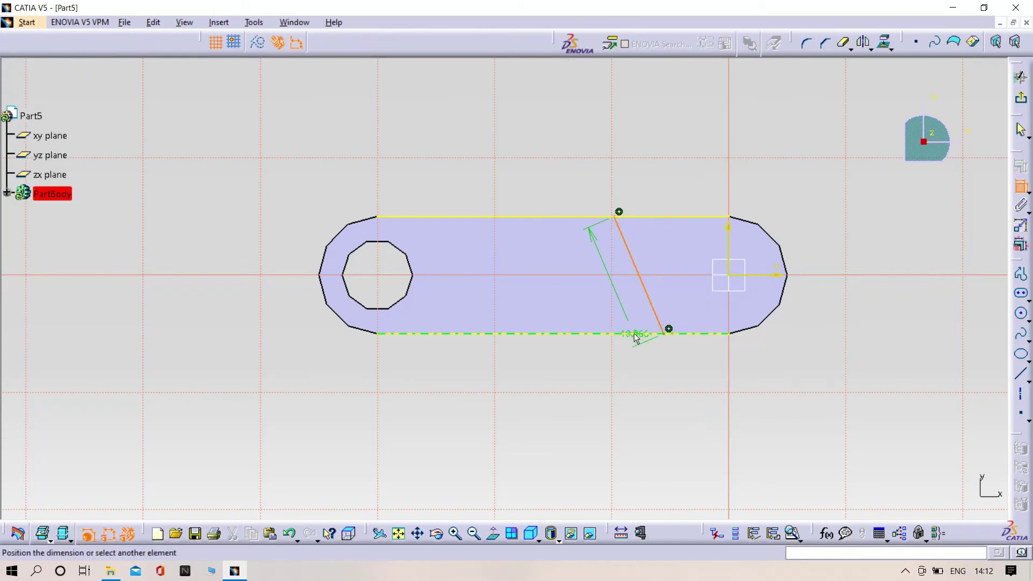
click(639, 307)
double_click(638, 306)
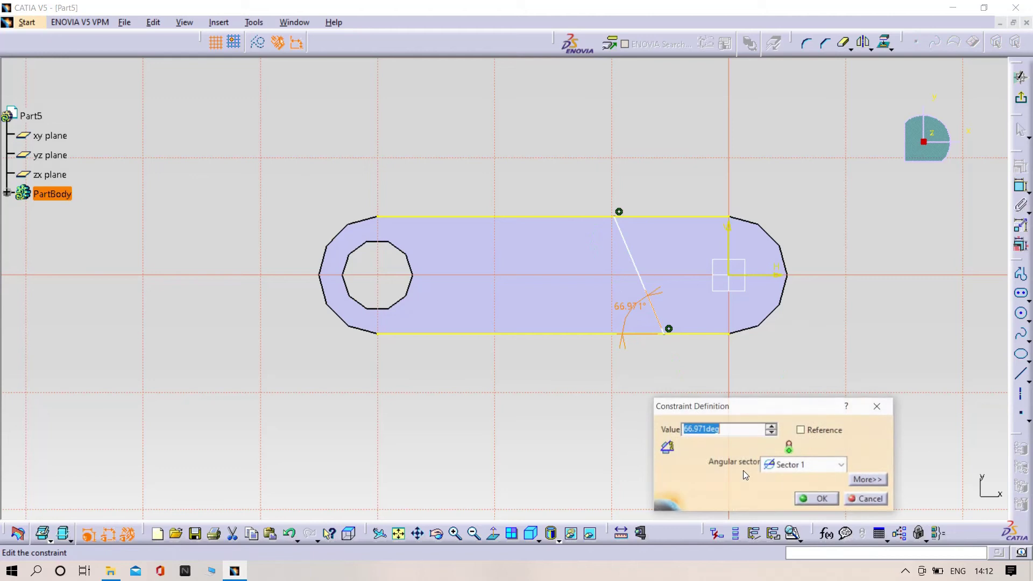
key(BackSpace)
text(65)
key(Return)
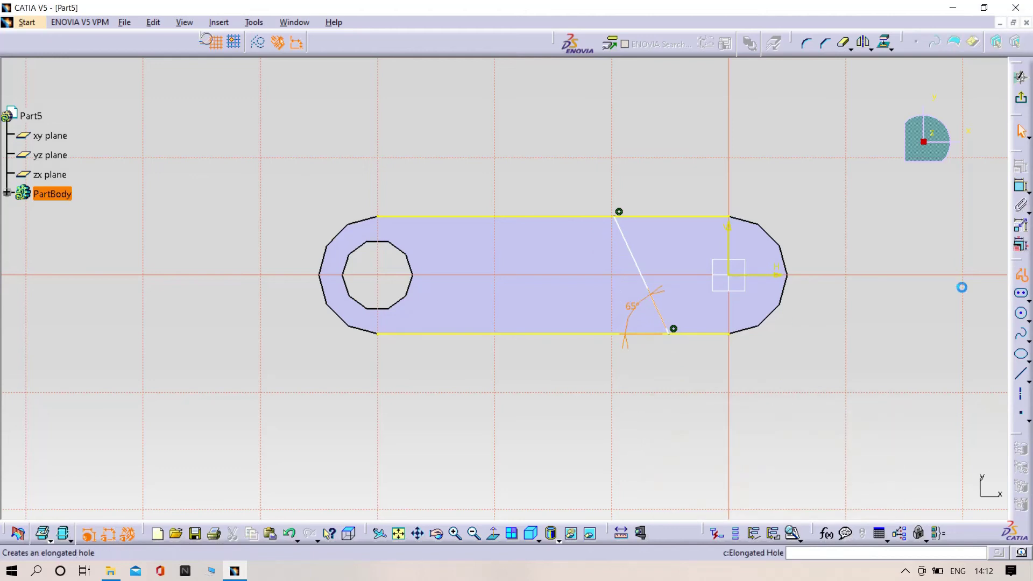
Step: Draw a second slanted line and dimension it 2 mm from the first
click(1020, 275)
click(590, 217)
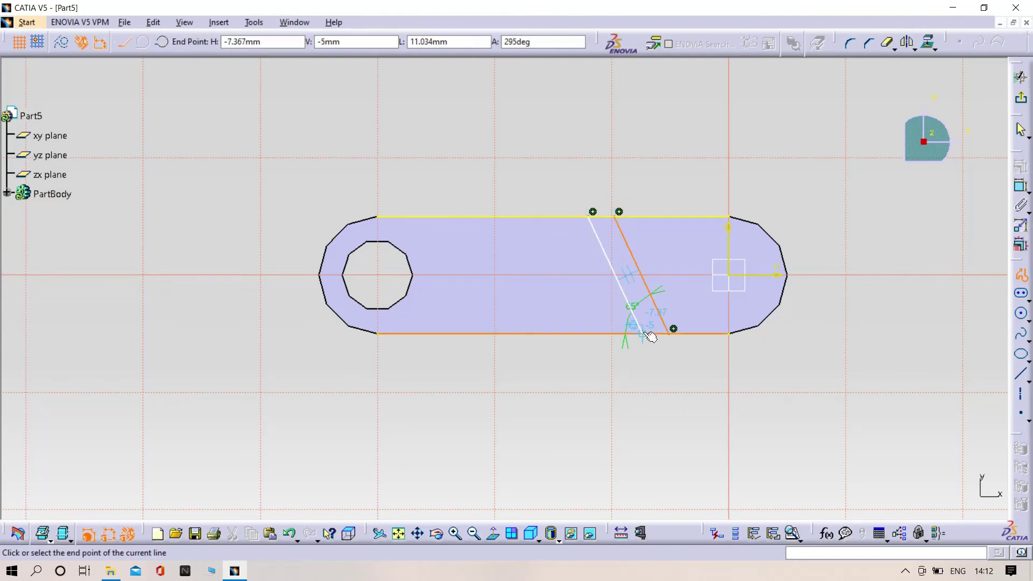
click(648, 334)
key(Escape)
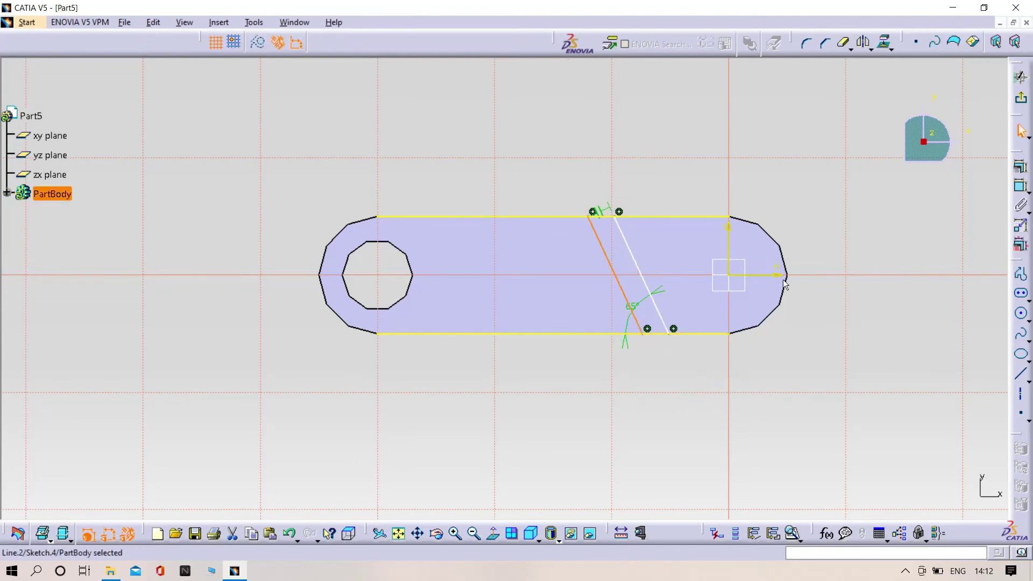
click(1021, 226)
click(612, 265)
click(632, 251)
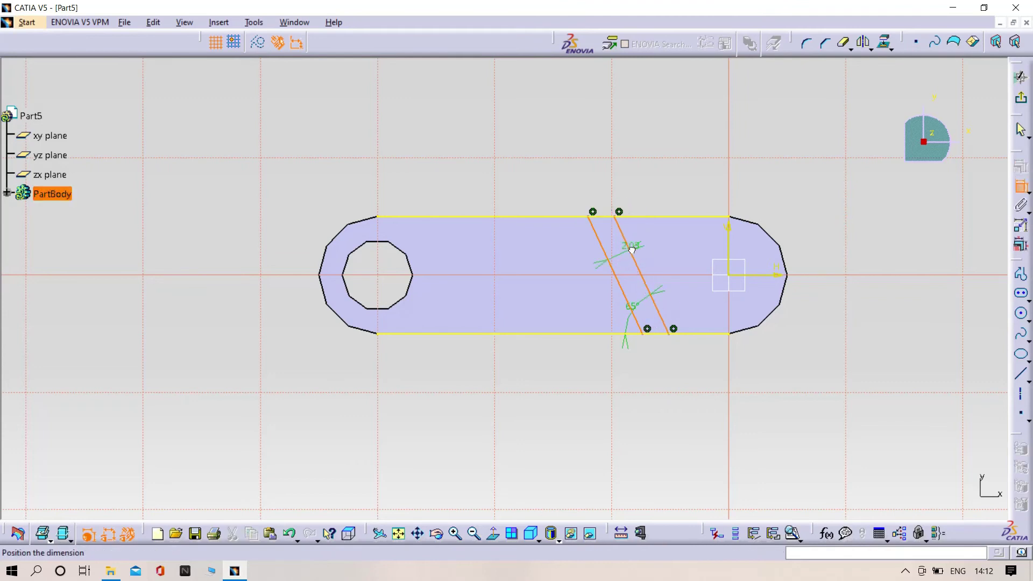
click(595, 176)
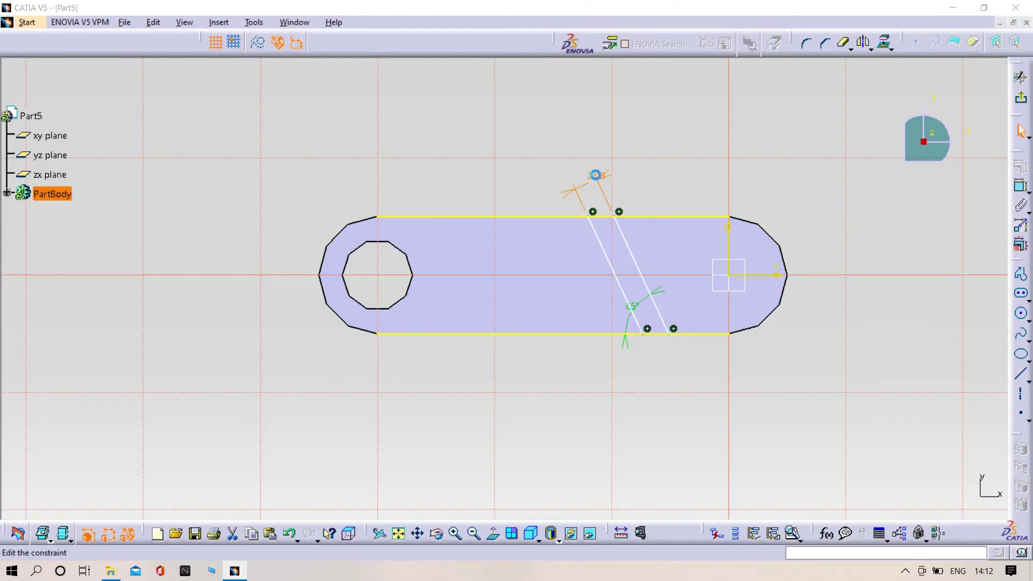
double_click(595, 176)
key(Return)
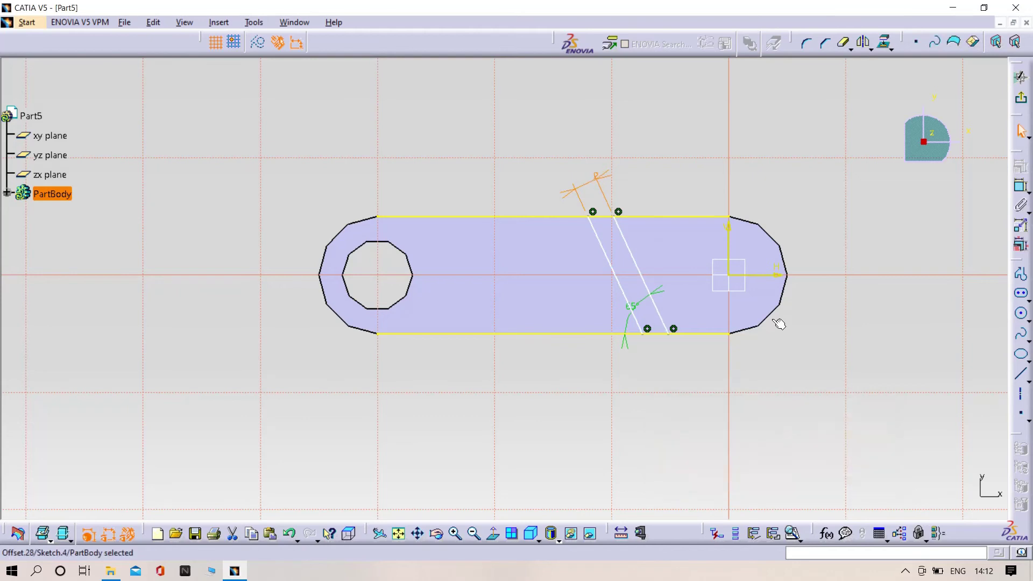
Step: Draw a third slanted line and dimension its 65° angle to the bottom edge
click(1021, 275)
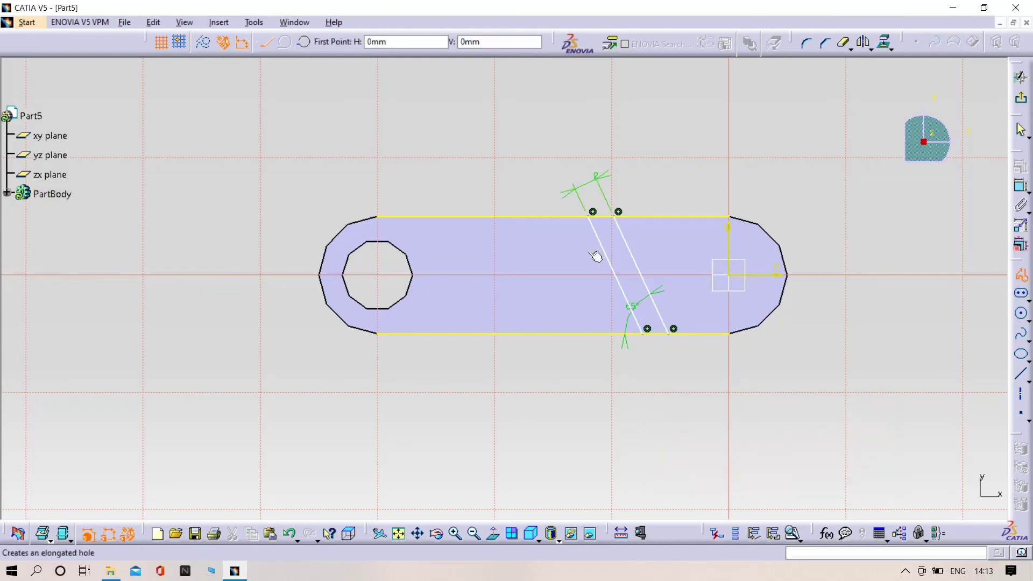
click(538, 217)
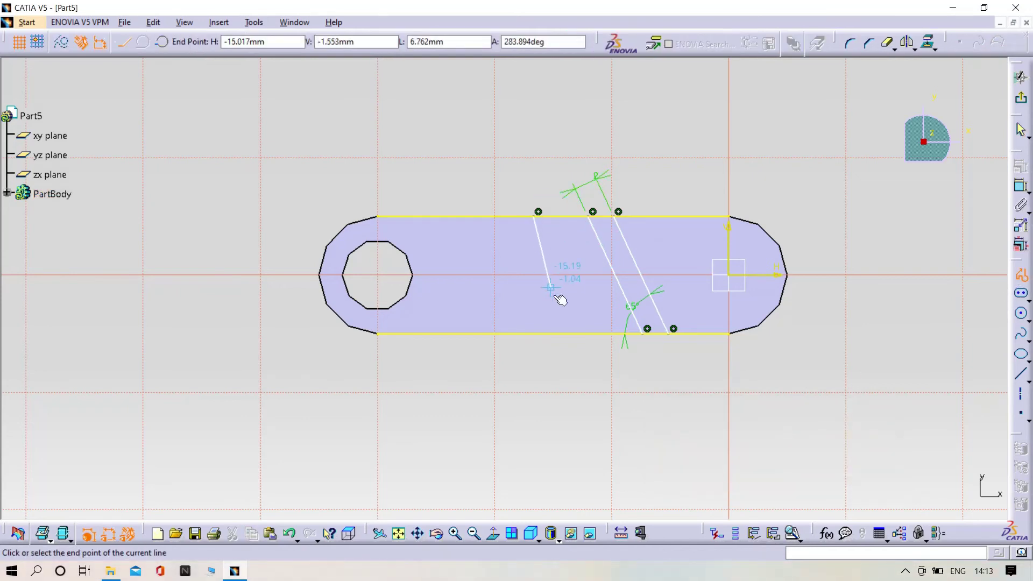
click(592, 333)
key(Escape)
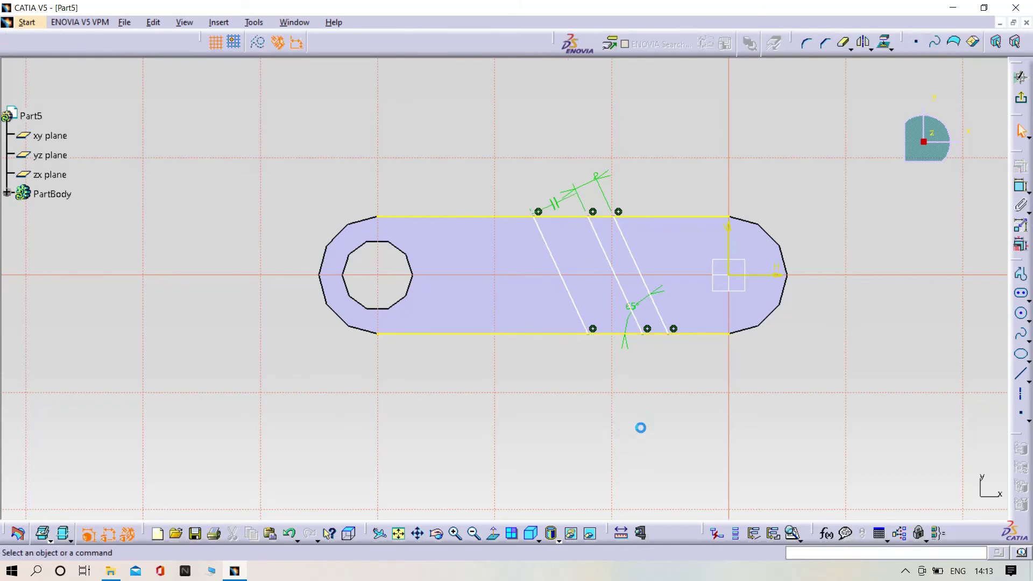
click(1021, 185)
click(514, 333)
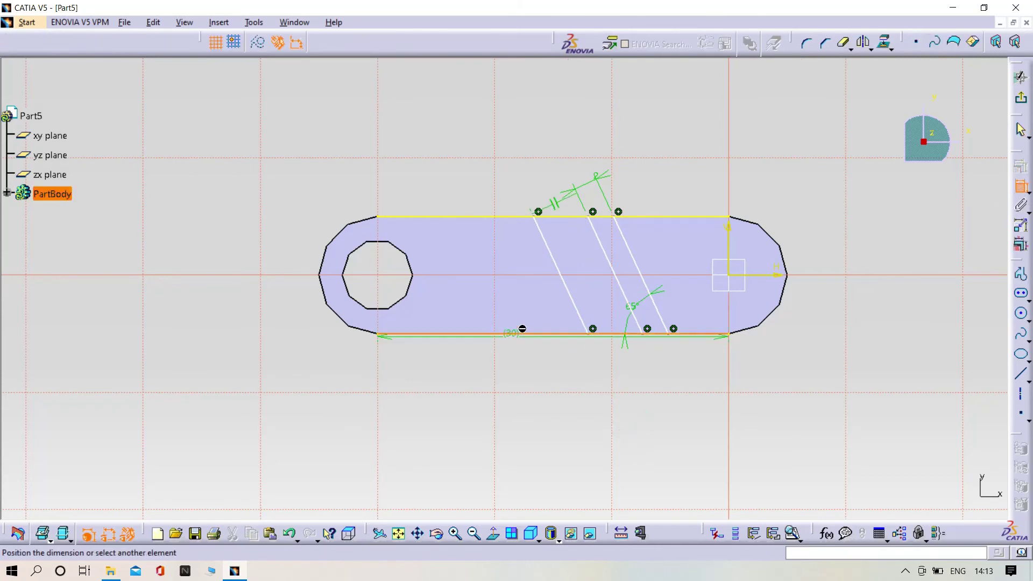
click(565, 291)
click(549, 320)
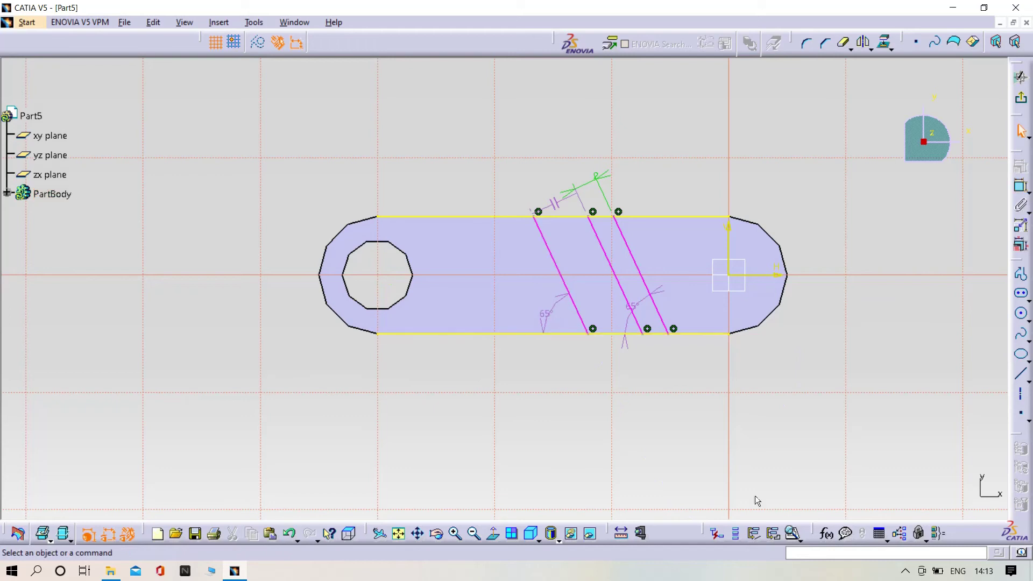
text(zzz)
click(547, 385)
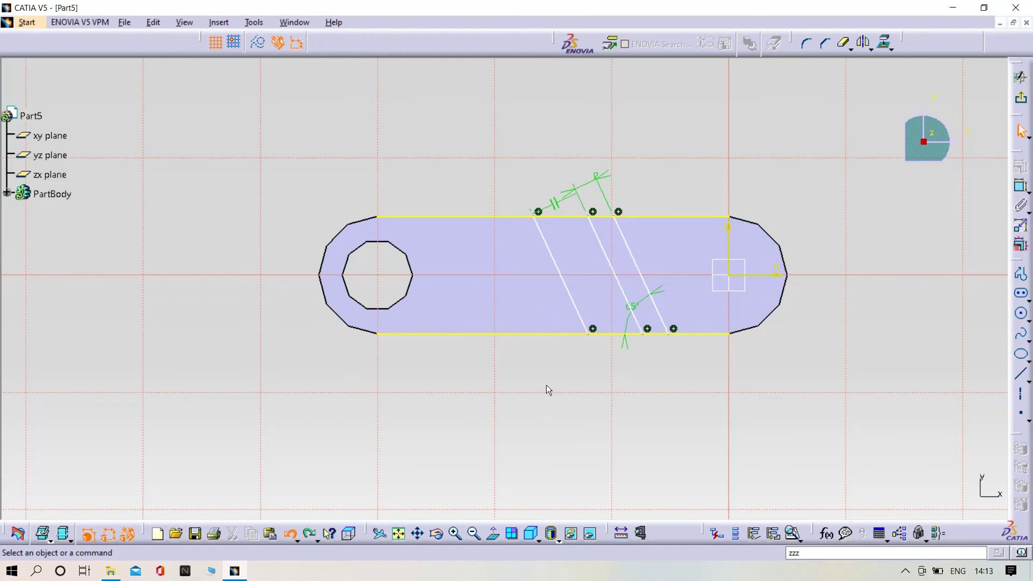
click(1021, 274)
Step: Draw a fourth slanted line on the left and delete the stray line below the bottom edge
click(508, 212)
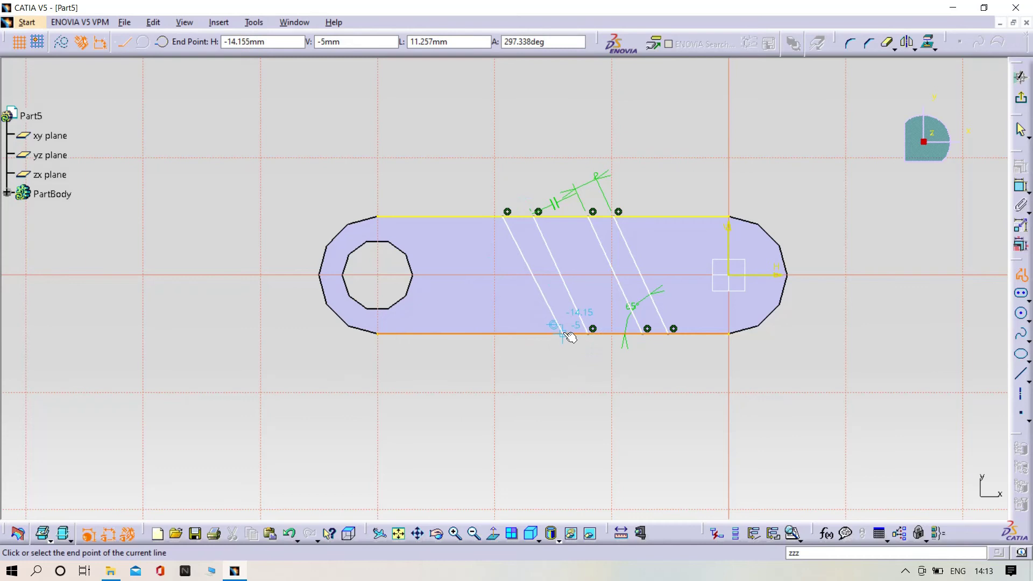
click(561, 331)
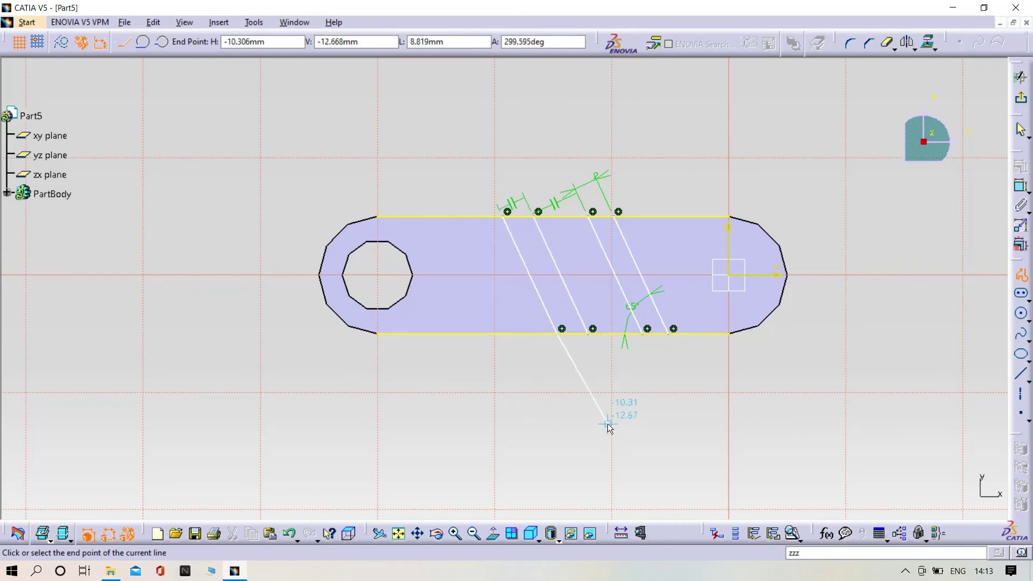
double_click(611, 415)
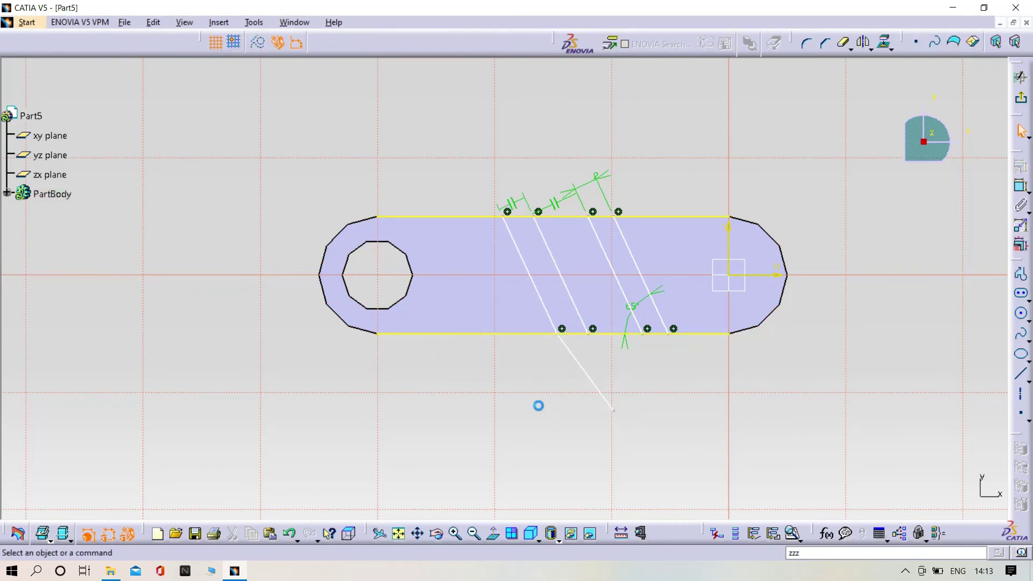
click(574, 360)
key(Delete)
Step: Dimension the fourth line 2 mm from its neighbouring slanted line
click(1021, 293)
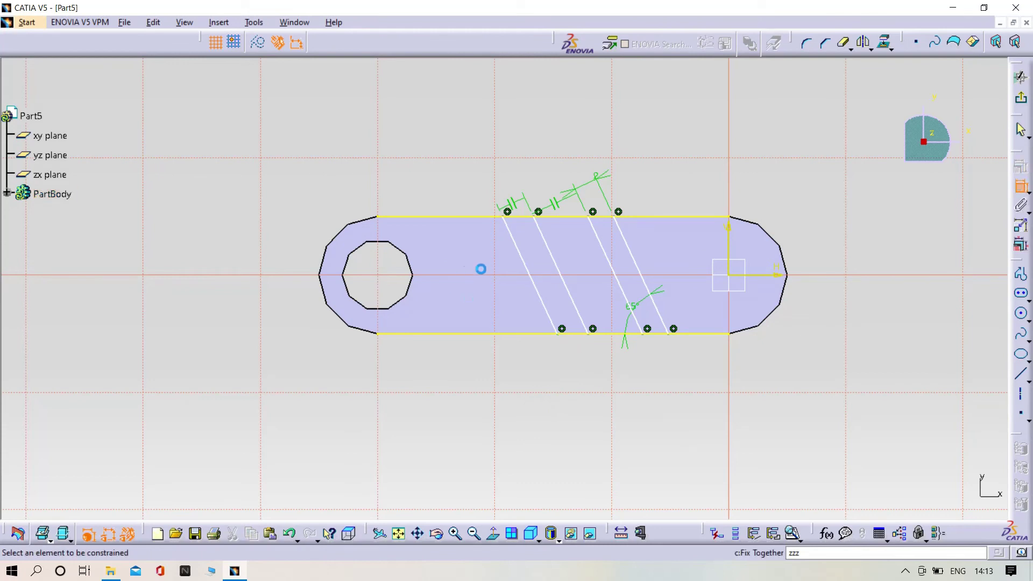
click(518, 246)
click(550, 247)
click(510, 176)
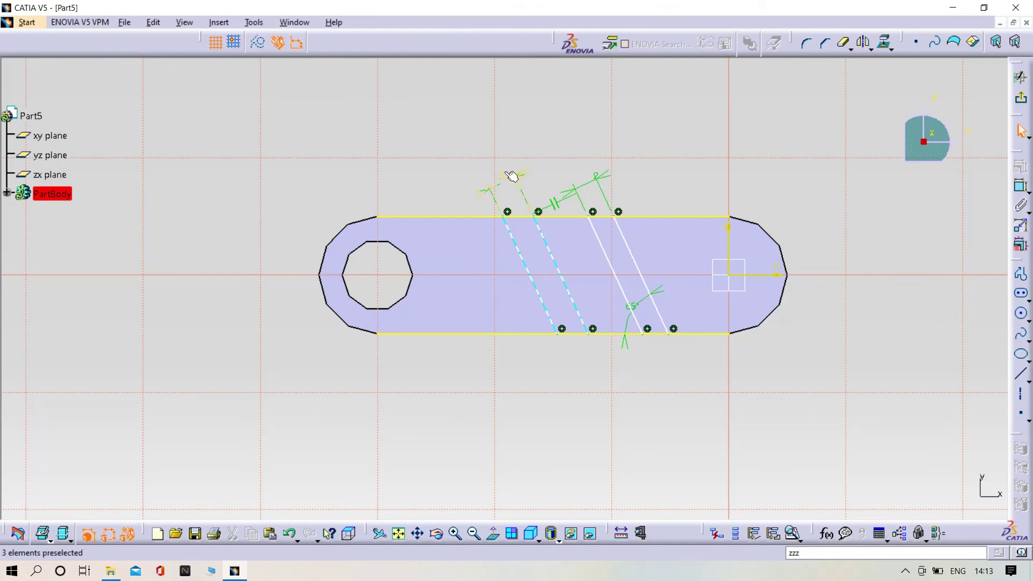
double_click(499, 172)
text(2)
key(Return)
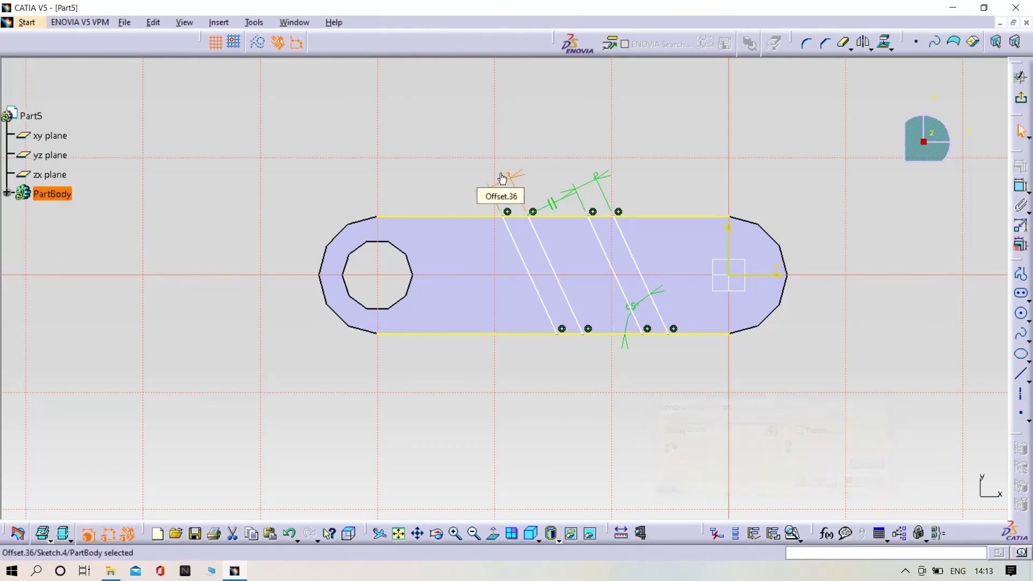
click(661, 409)
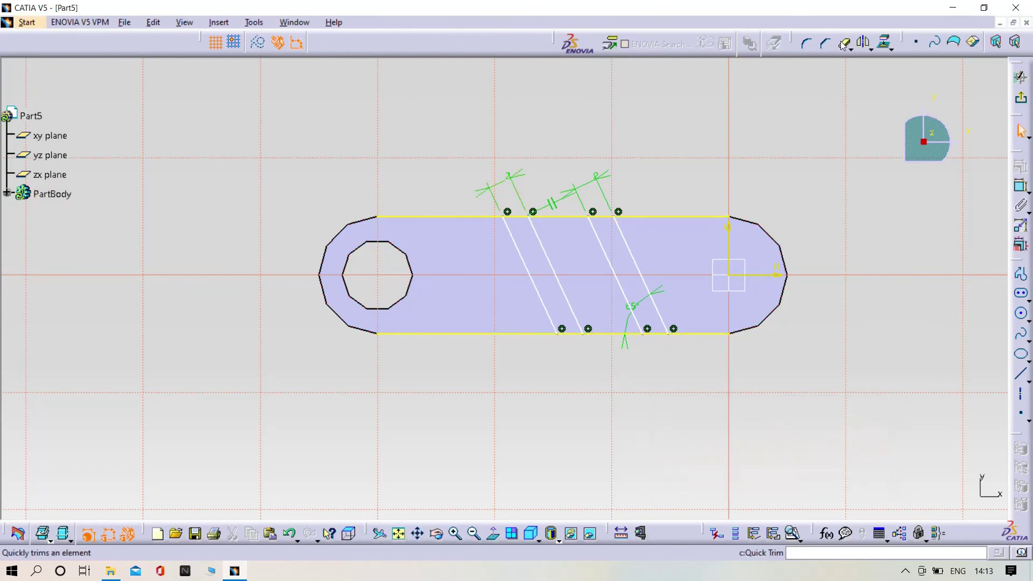
Step: Quick Trim the top edge's outer portions and three bottom-edge segments, then exit the sketch
click(700, 216)
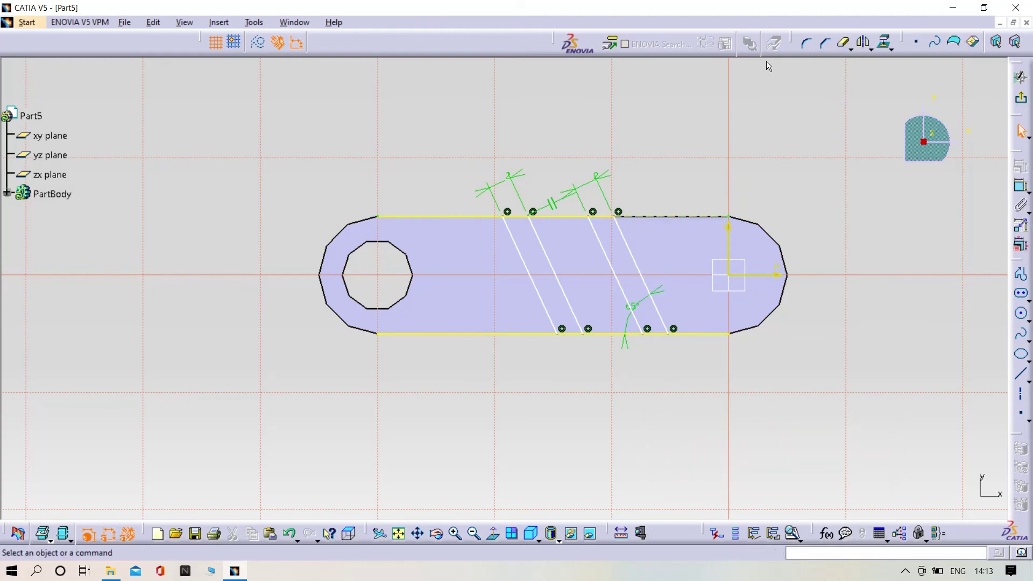
click(825, 43)
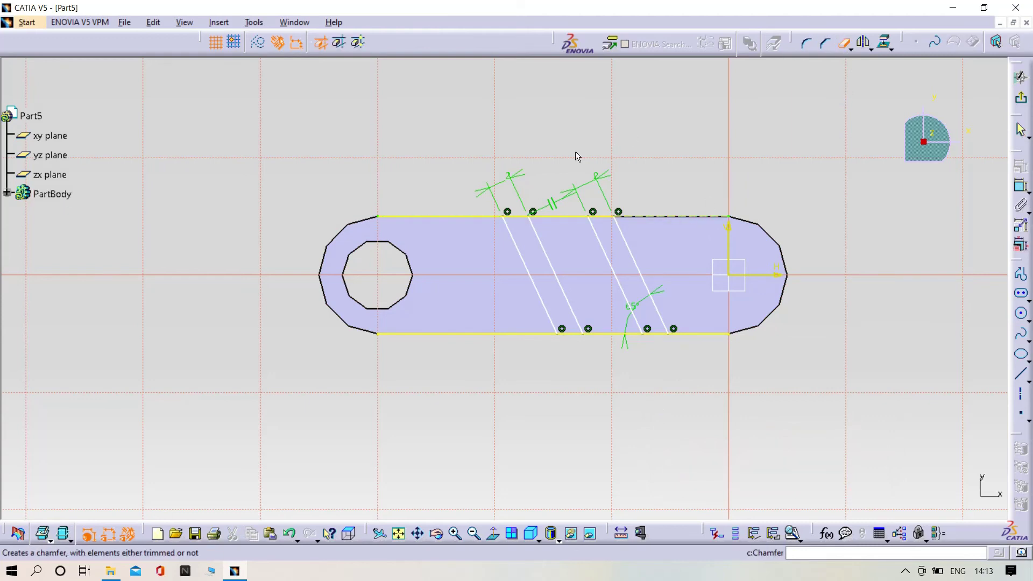
click(444, 215)
click(843, 43)
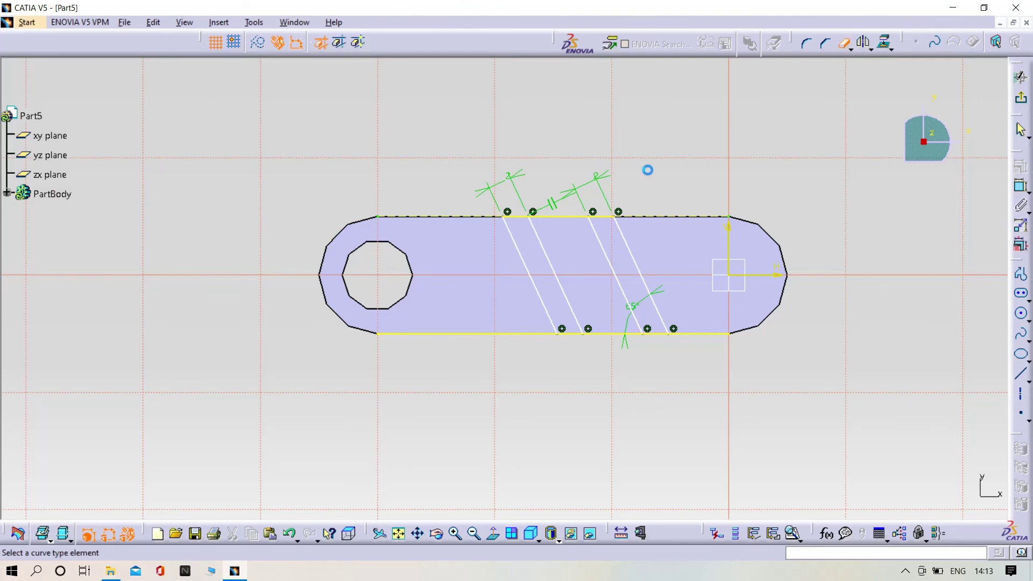
click(842, 45)
click(609, 332)
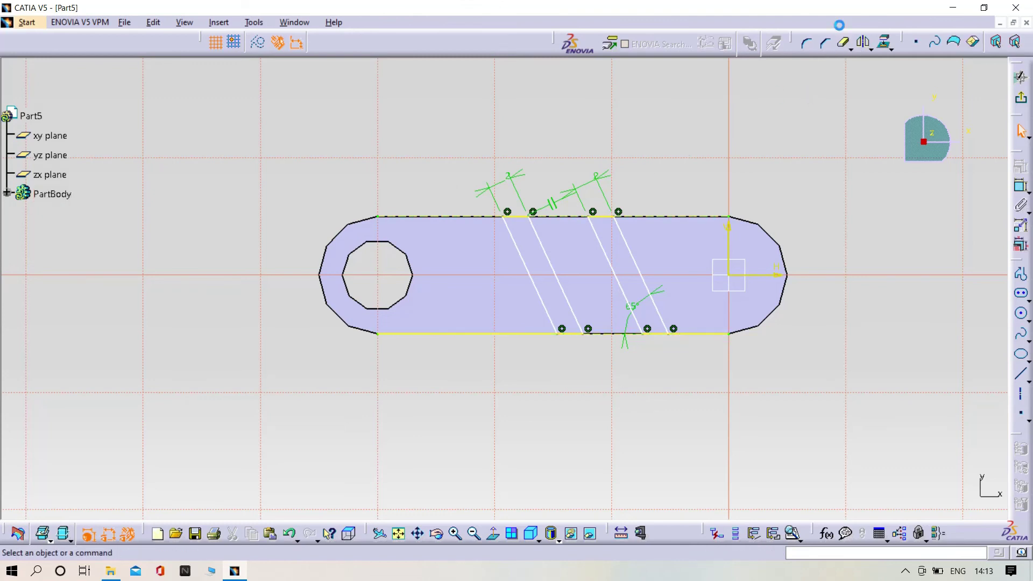
click(698, 334)
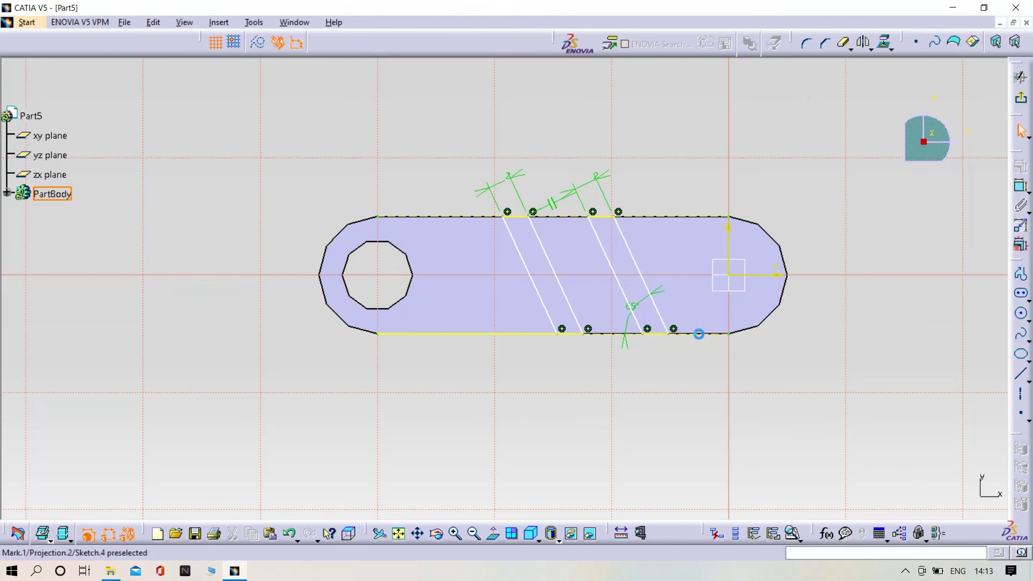
click(844, 45)
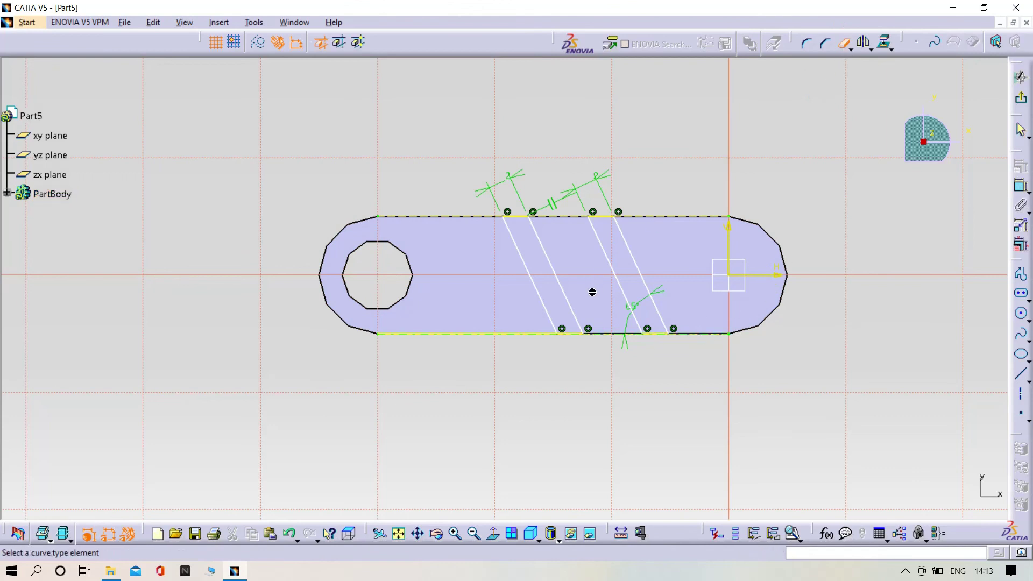
click(506, 340)
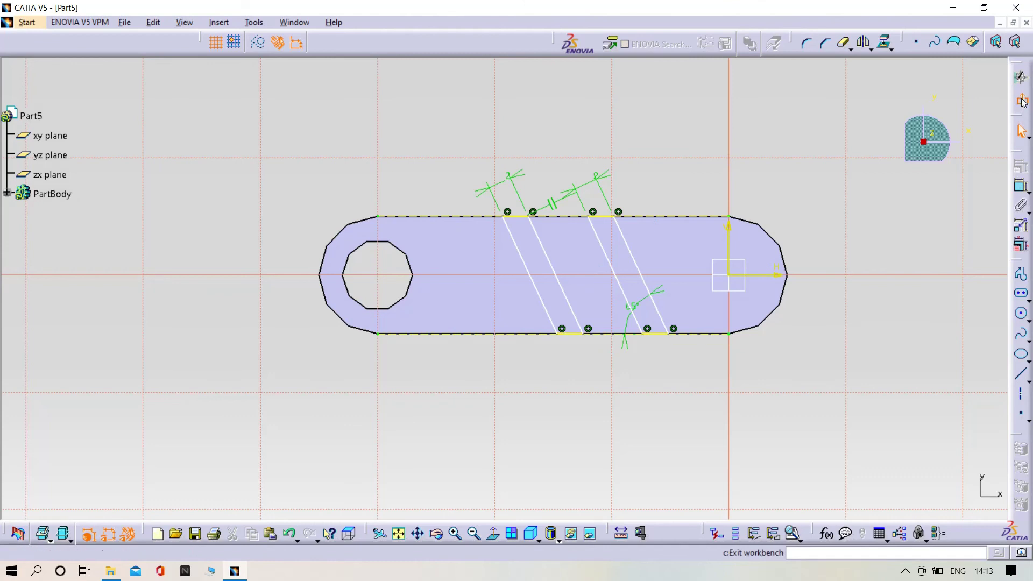
click(1020, 78)
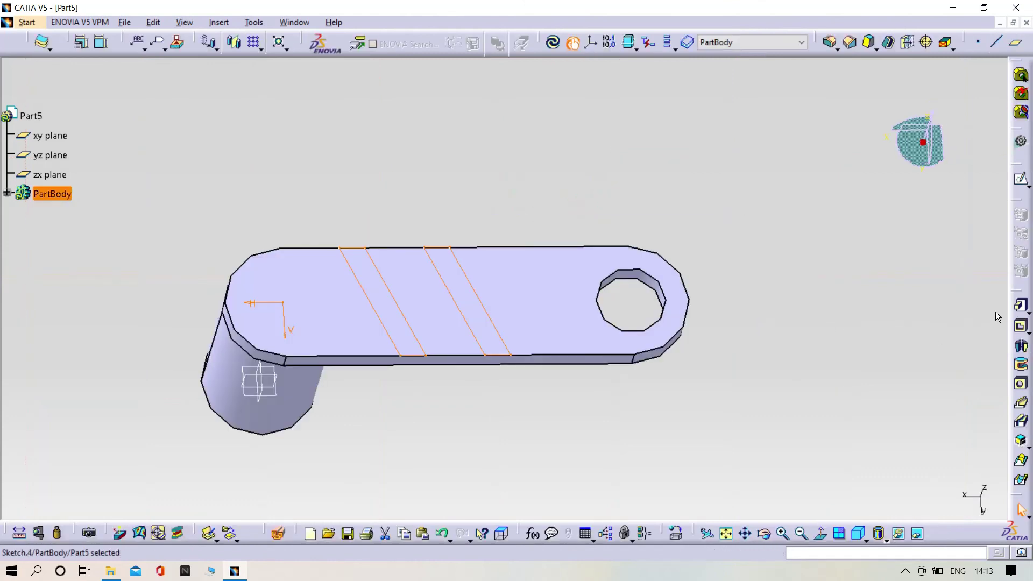
Step: Pocket Sketch.4 to a 1 mm depth, cutting the two slanted grooves
click(1021, 327)
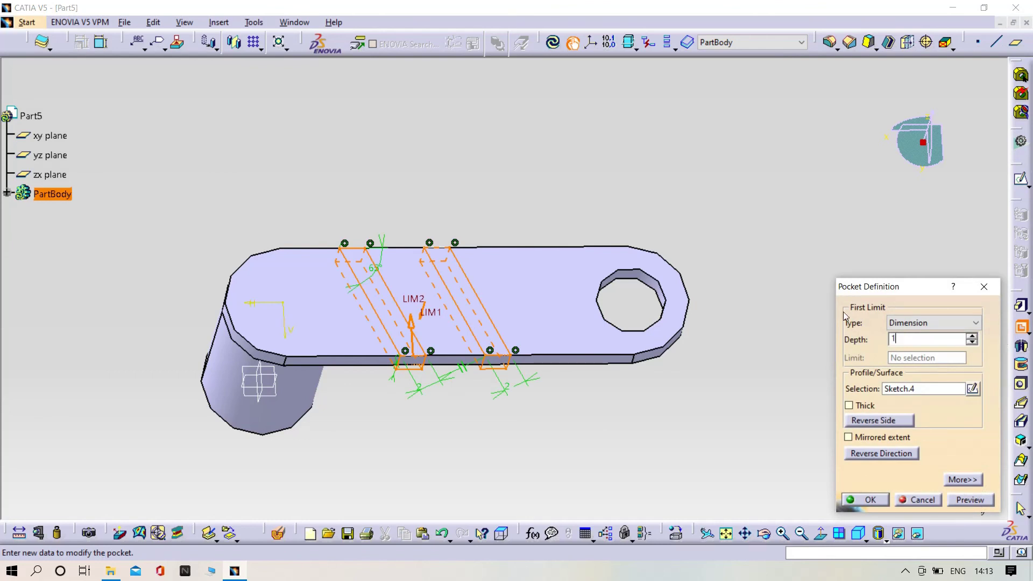
text(1)
click(796, 232)
click(969, 501)
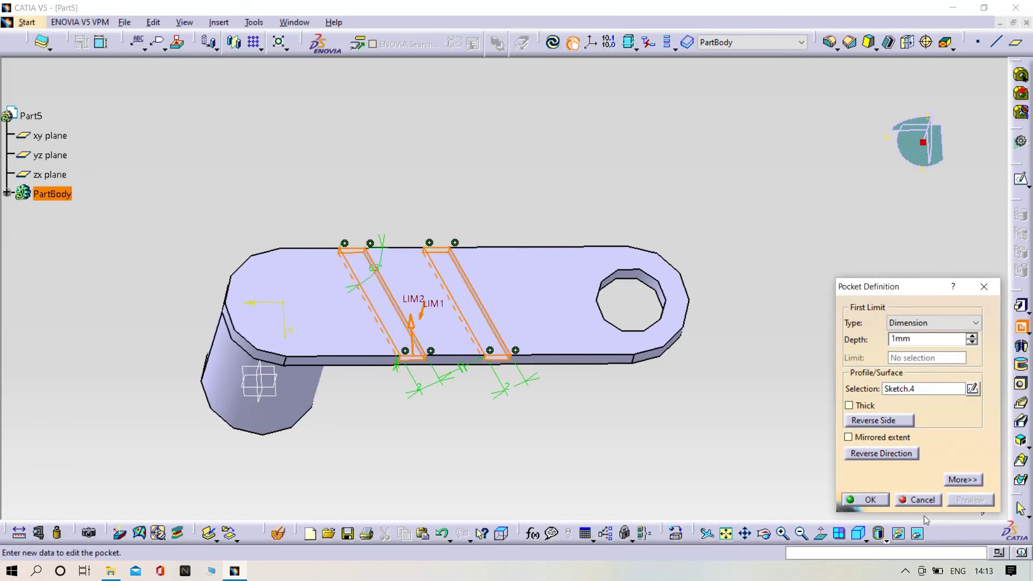
click(865, 501)
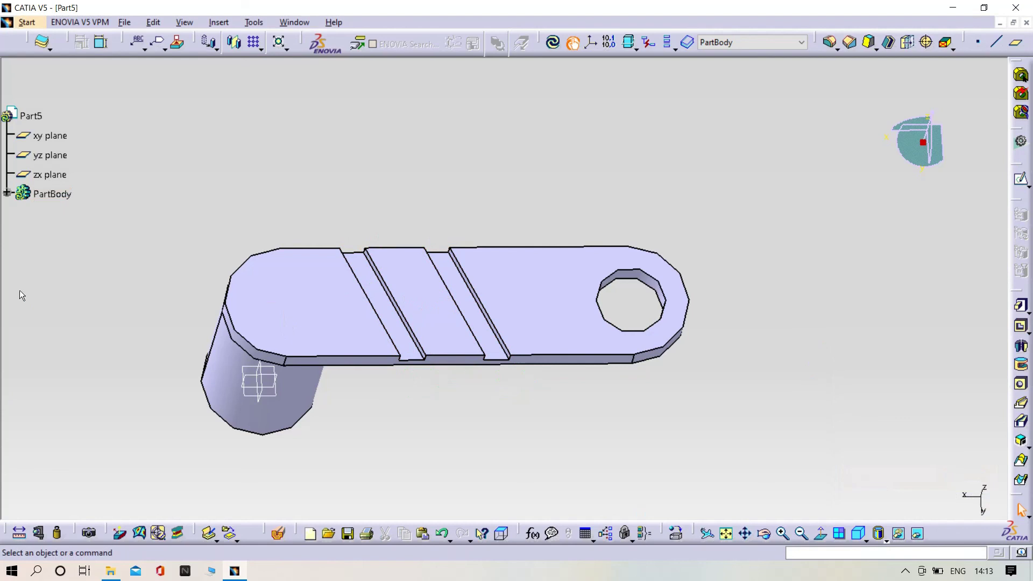
Step: Select Pad.1, Pad.2 and Pocket.1 in the expanded PartBody tree
click(7, 194)
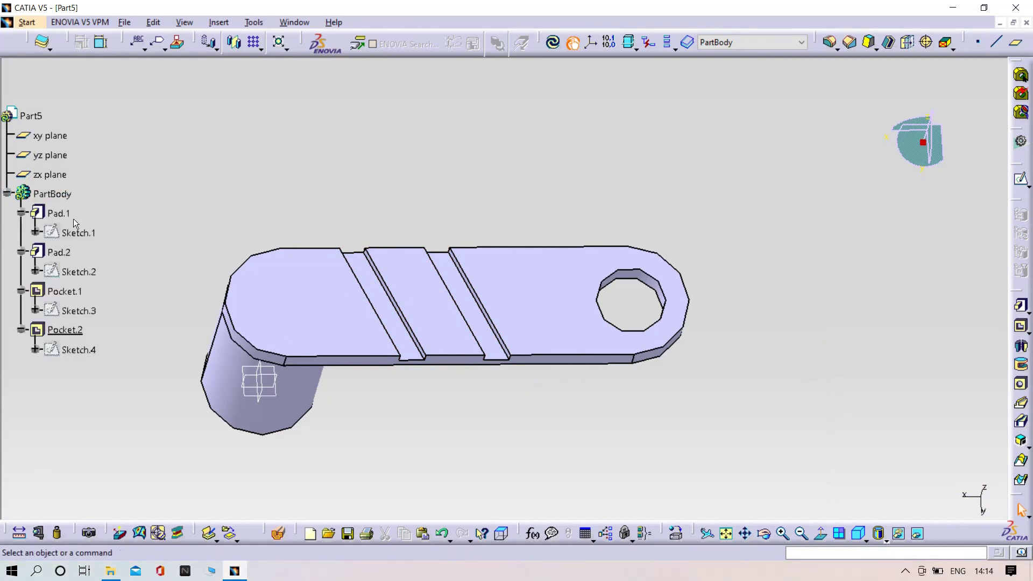
click(58, 213)
ctrl+click(58, 252)
ctrl+click(64, 291)
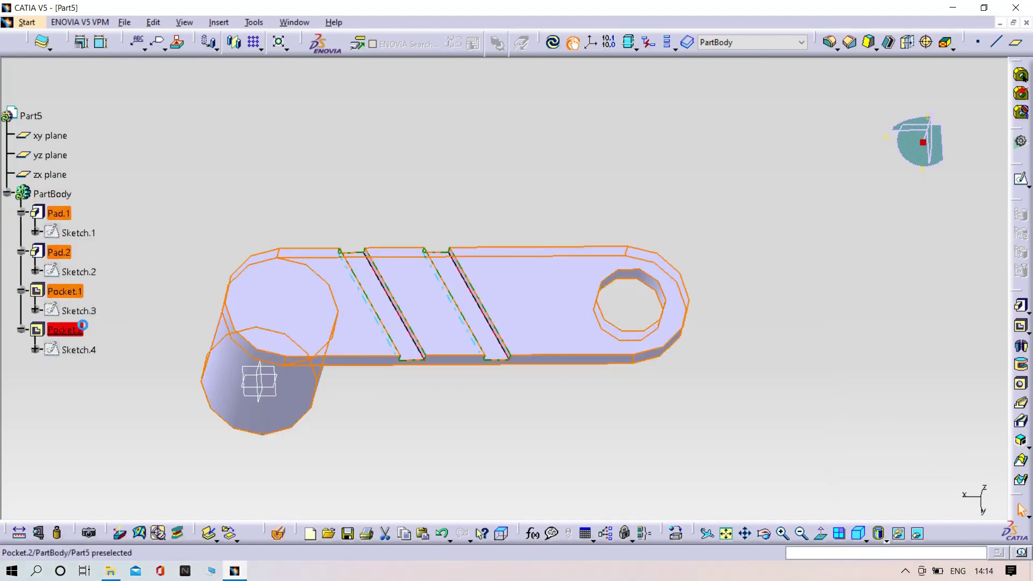
ctrl+click(63, 291)
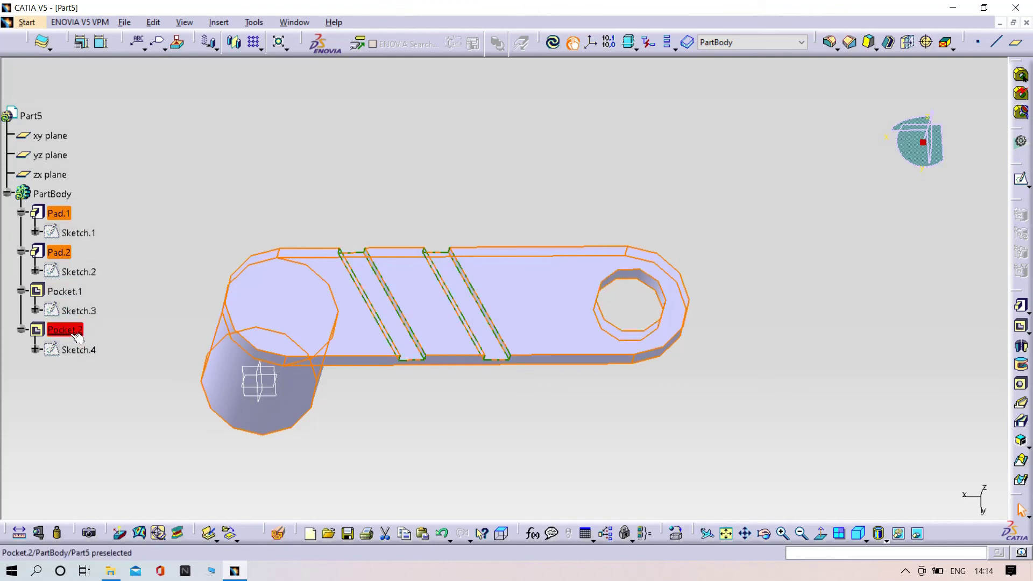
ctrl+click(81, 291)
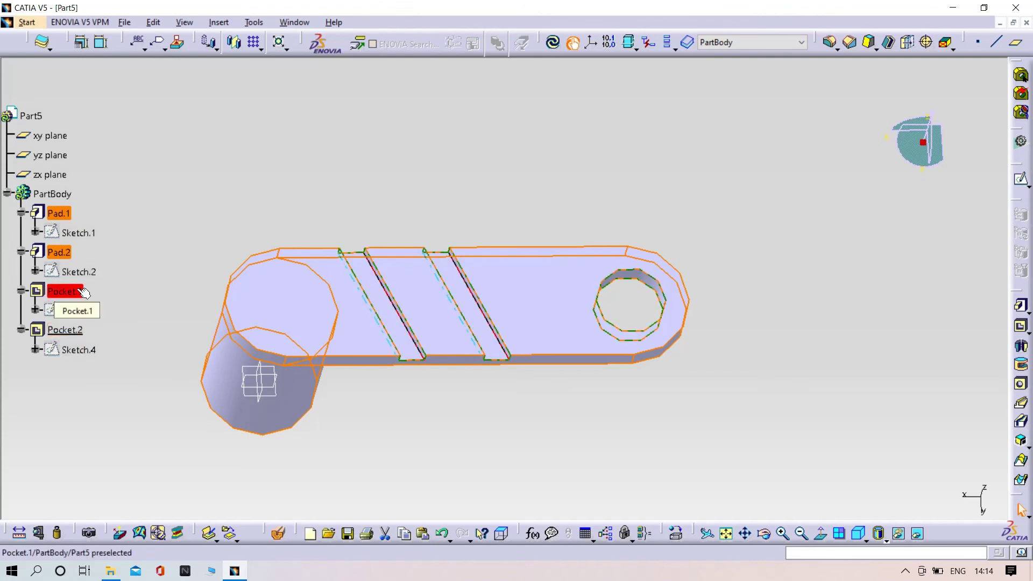
ctrl+click(76, 293)
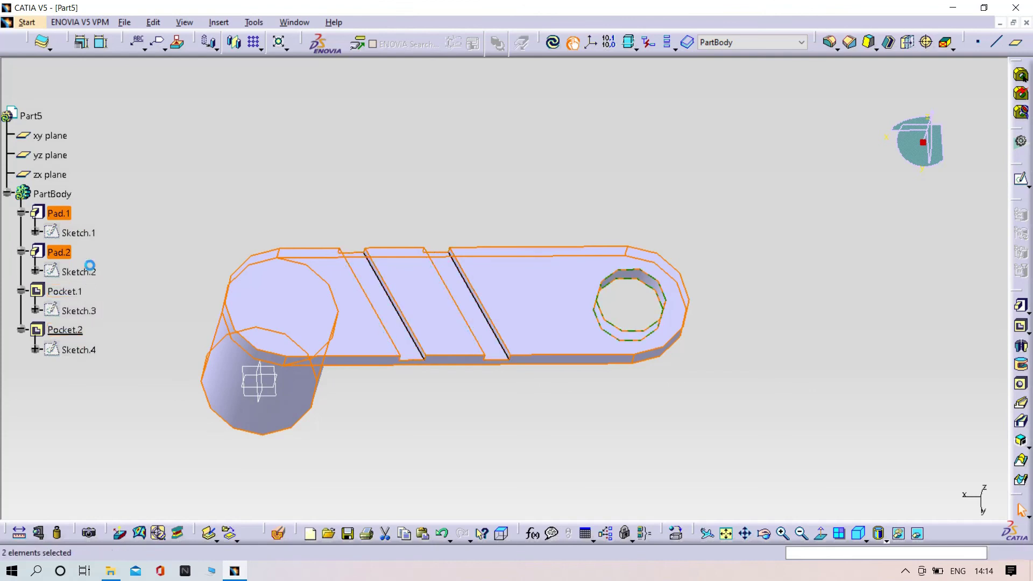
Step: Set the selected features' graphic fill colour to dark blue in Properties
right_click(82, 291)
click(139, 82)
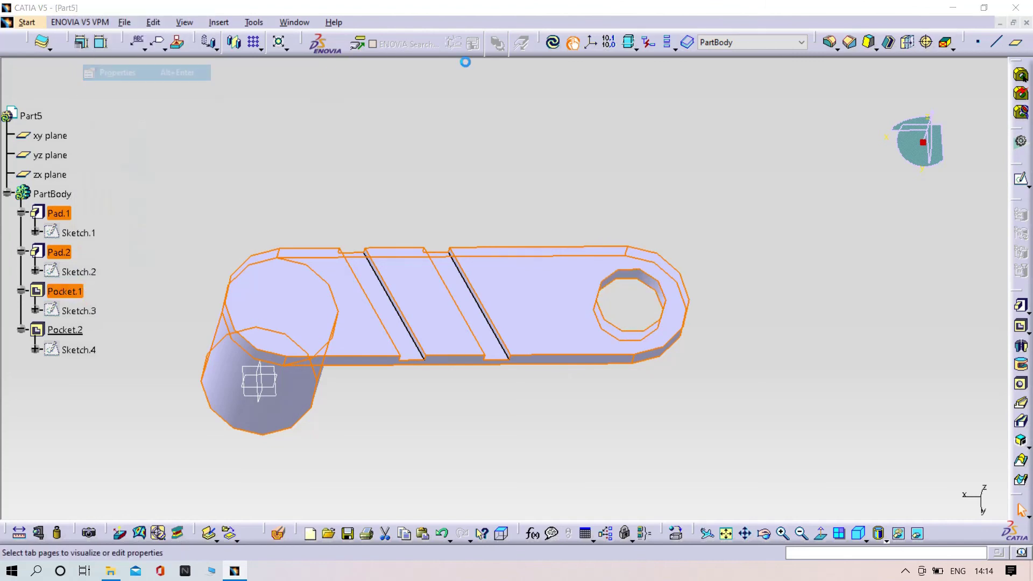
click(524, 317)
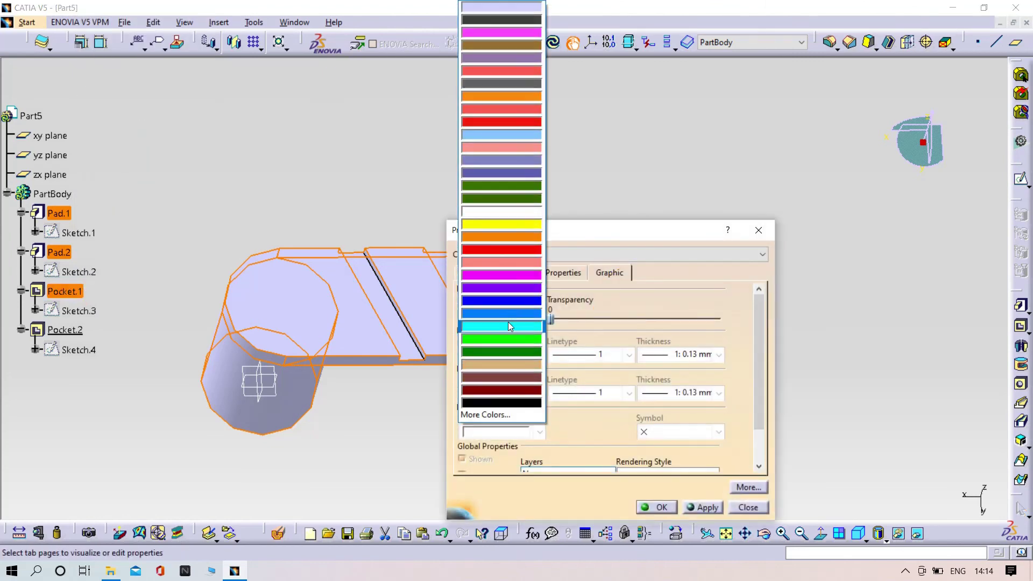
click(492, 305)
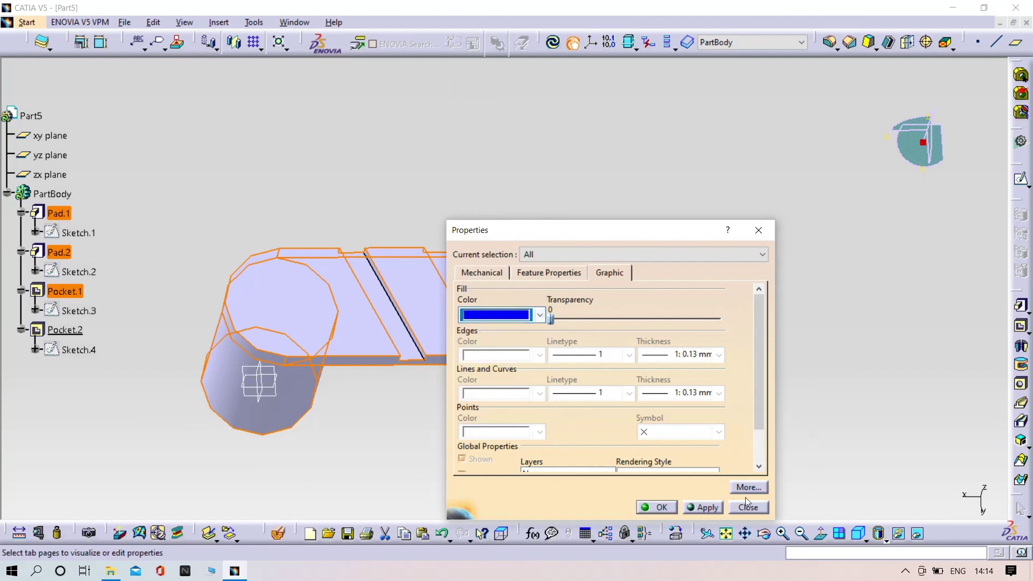
click(701, 509)
click(667, 508)
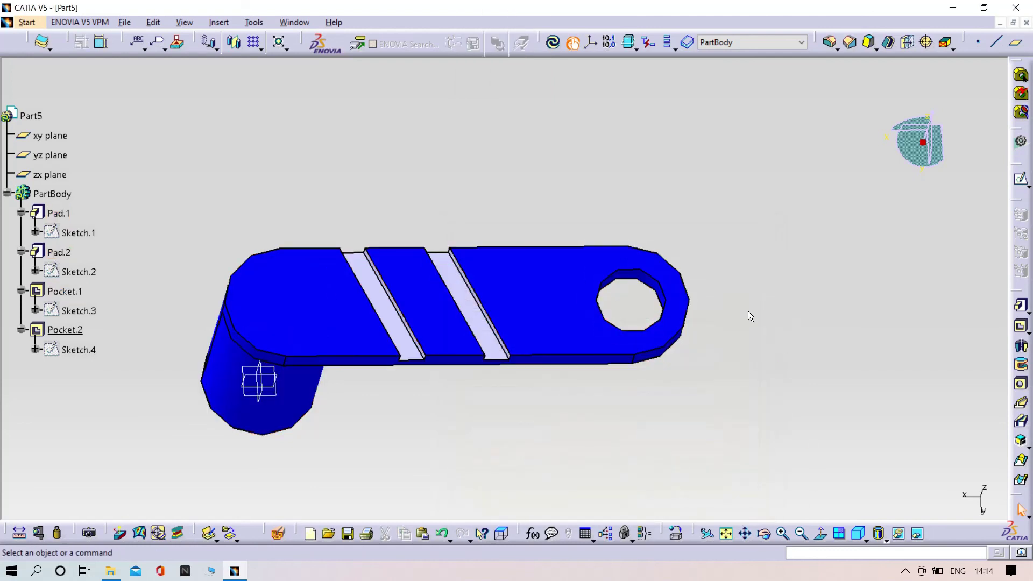
Step: Set Pocket.2's graphic fill colour to yellow and orbit to view the grooves
right_click(65, 329)
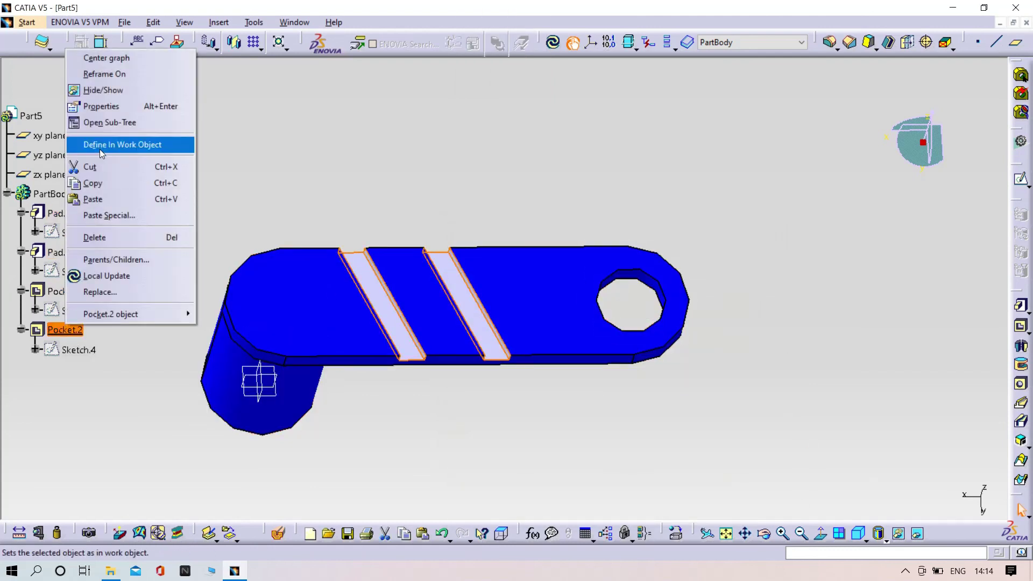
click(128, 106)
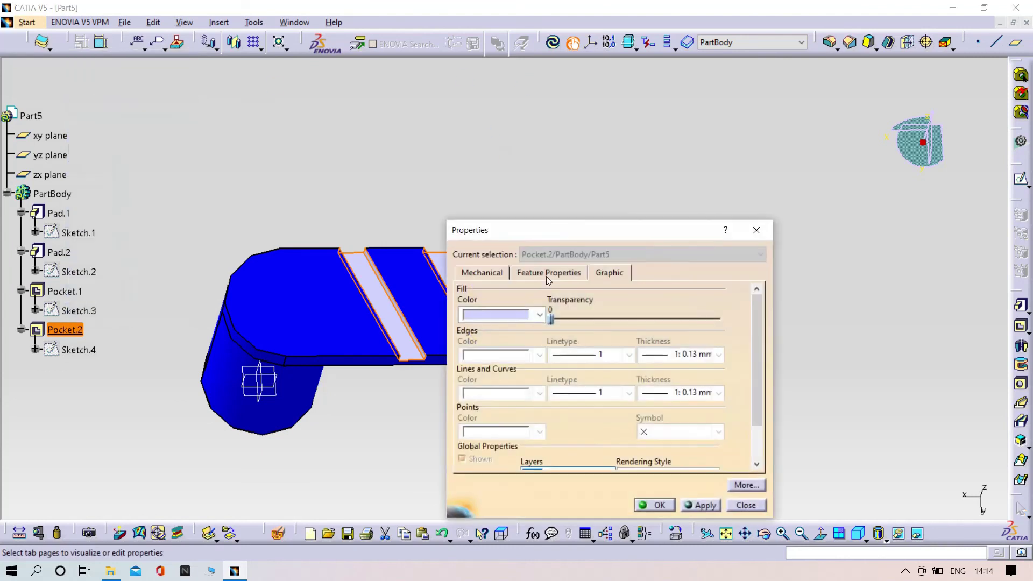
click(504, 316)
click(495, 224)
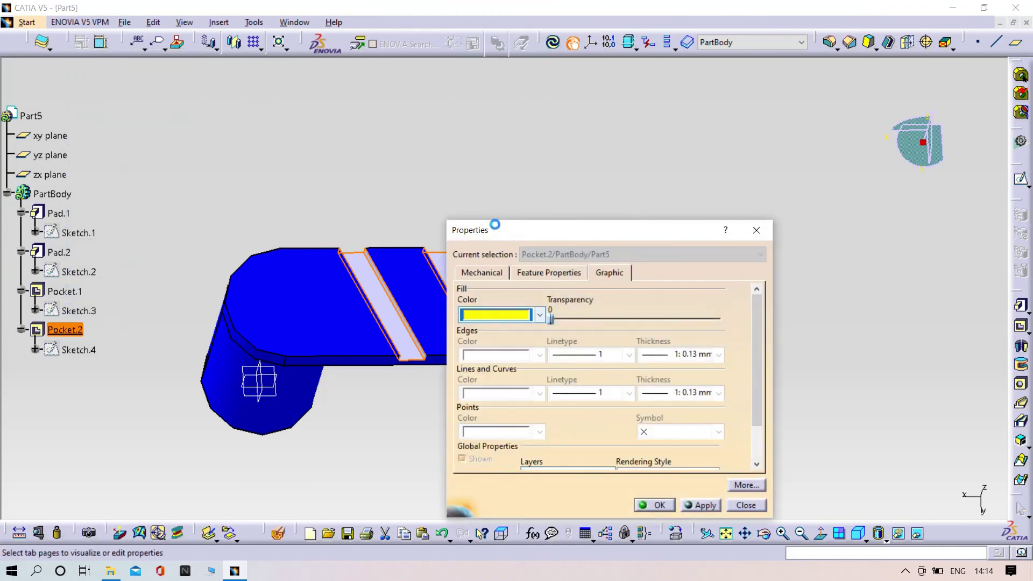
click(702, 504)
click(746, 505)
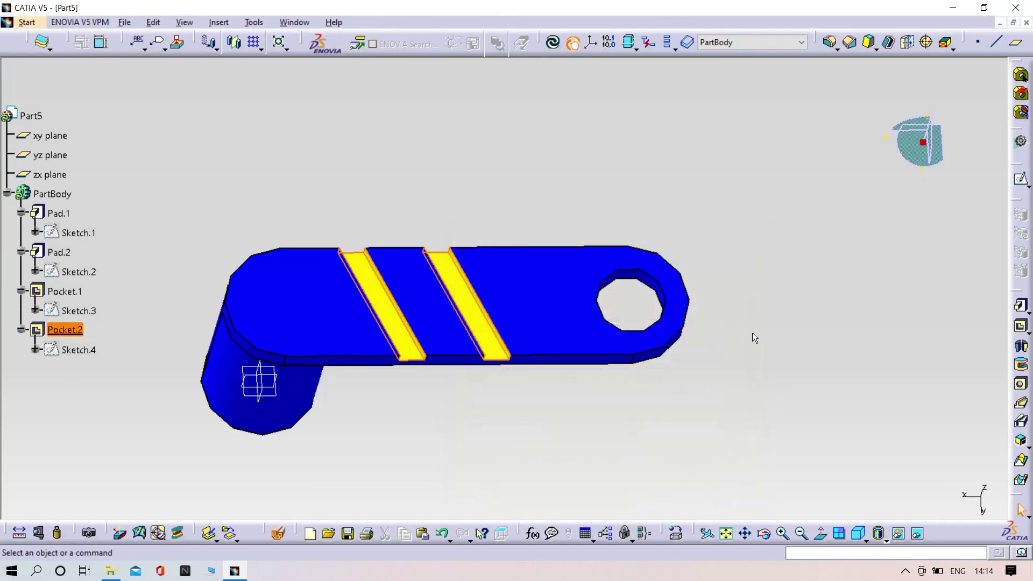
middle_drag(752, 337, 665, 344)
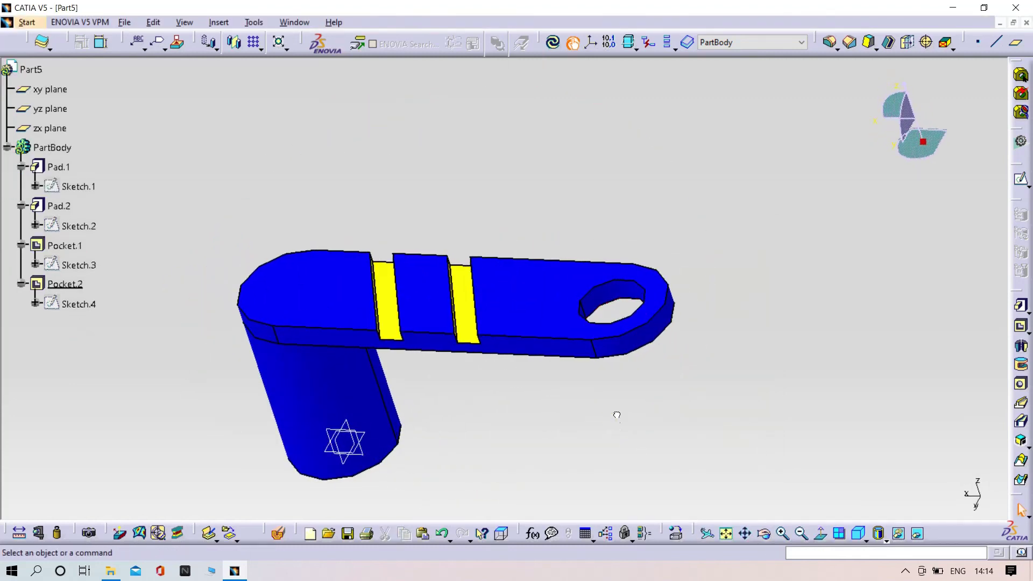